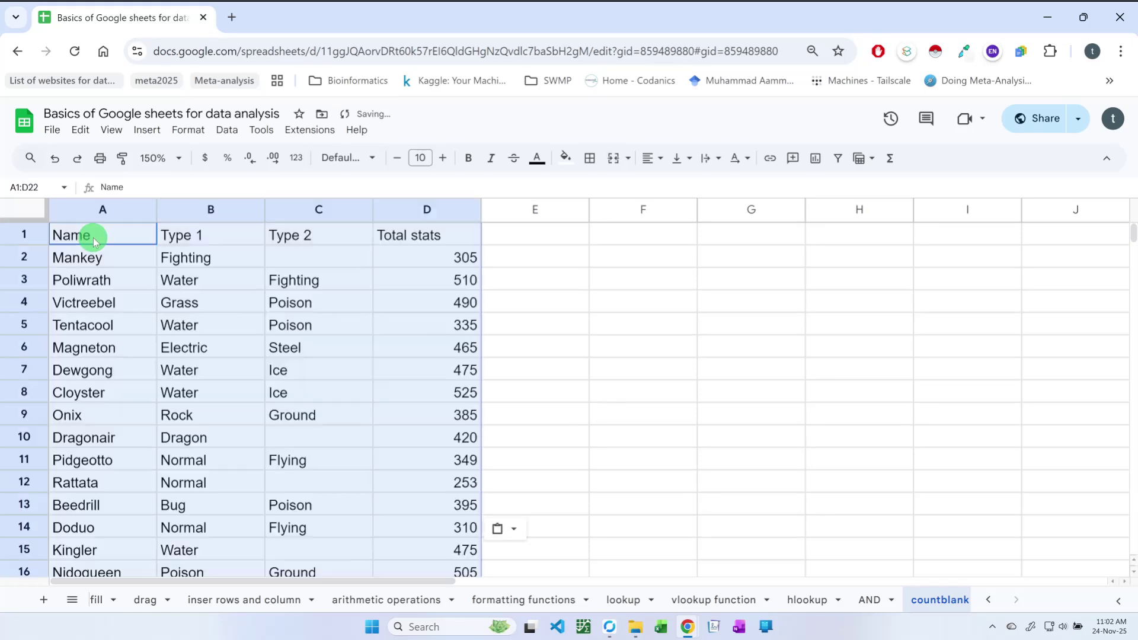
# Step: Make the header row A1:D1 of the table bold
pyautogui.moveTo(97, 236); pyautogui.dragTo(388, 239)
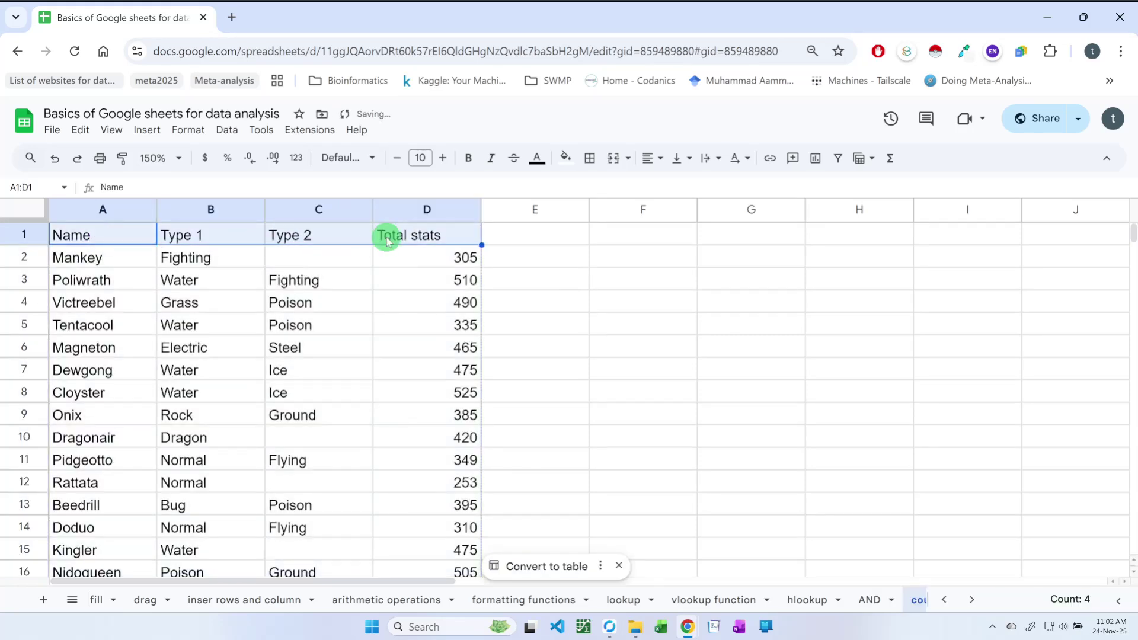
pyautogui.hotkey('ctrl', 'b')
pyautogui.click(255, 299)
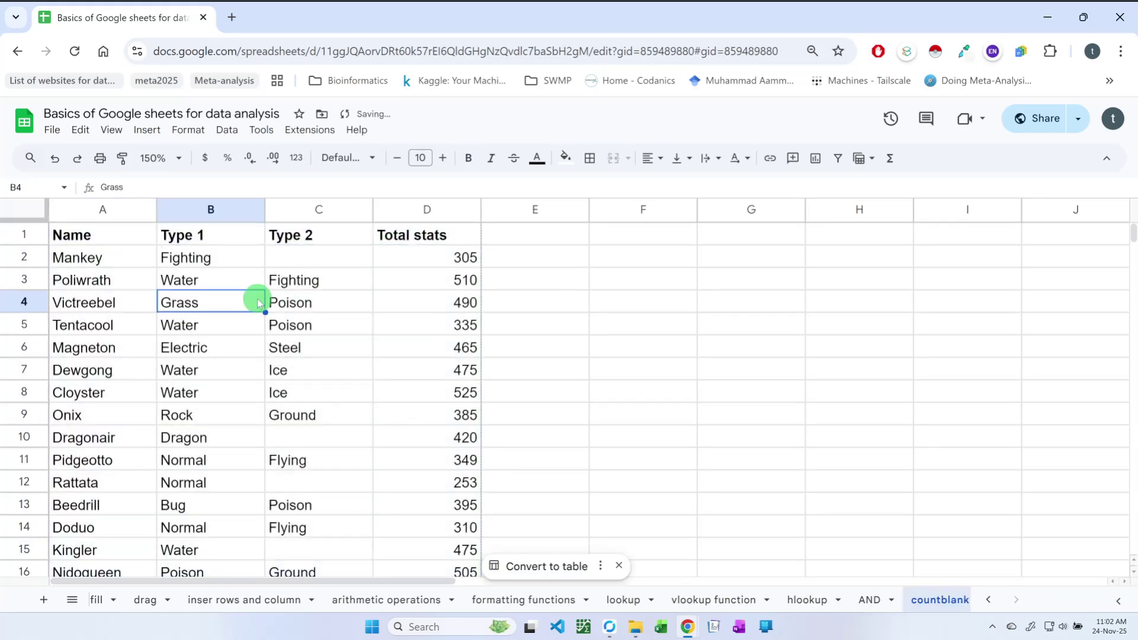
# Step: Reset the browser page zoom to 100% and set the sheet's own zoom to 100%
pyautogui.click(812, 51)
pyautogui.click(819, 85)
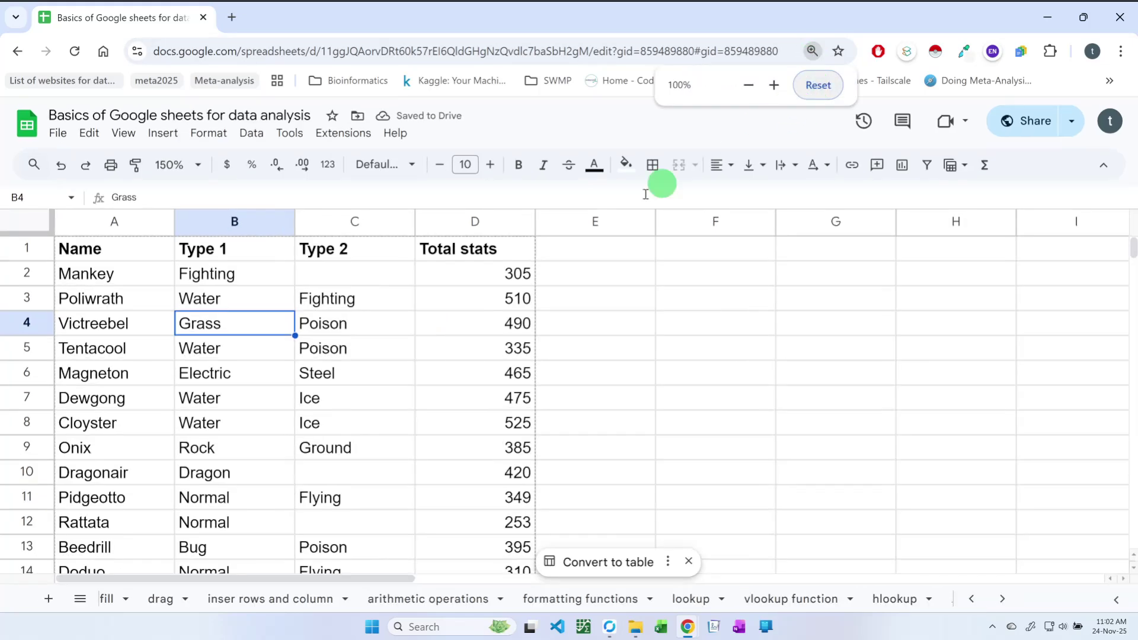
pyautogui.click(124, 133)
pyautogui.moveTo(198, 310)
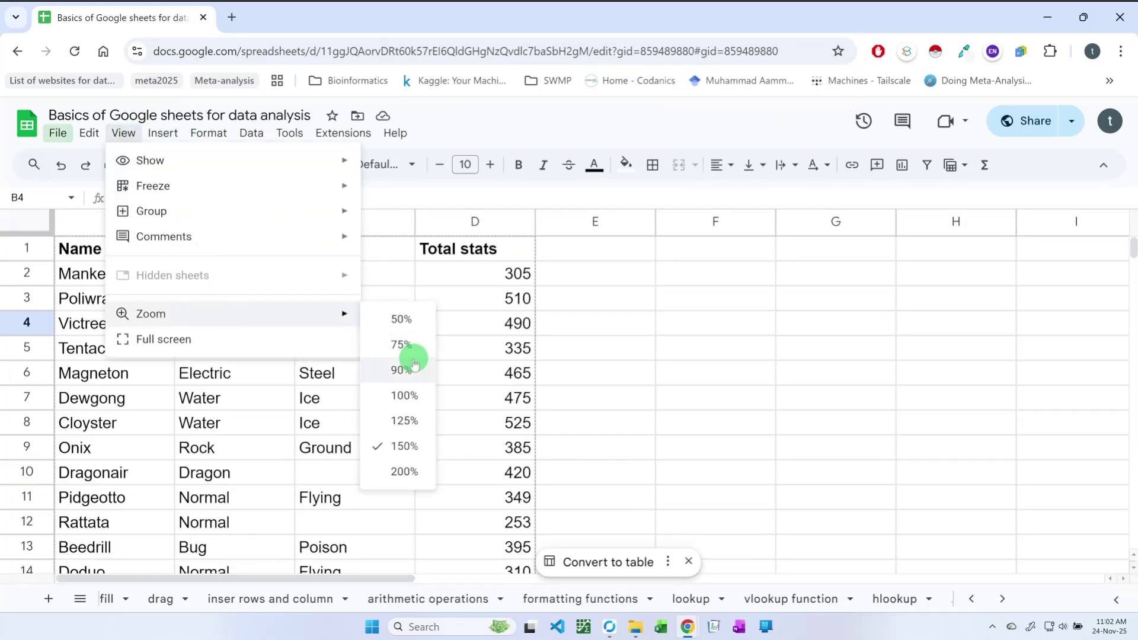
pyautogui.click(407, 390)
pyautogui.click(279, 317)
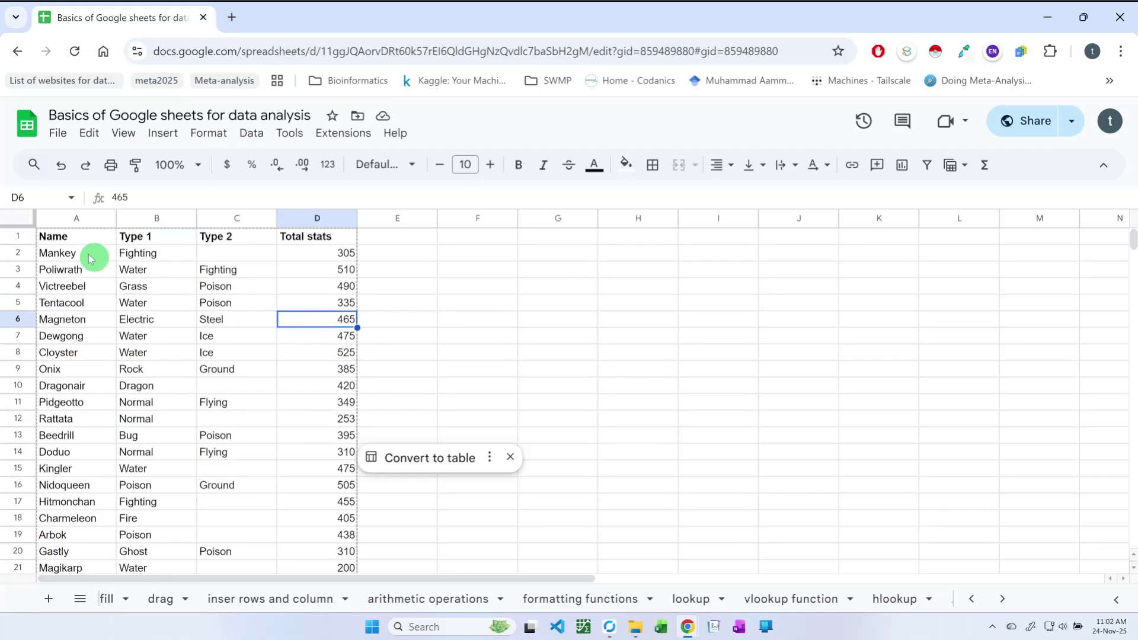
# Step: Examine the Name, Type 1, Type 2 and Total stats columns, then the whole table range A1:D21
pyautogui.click(77, 237)
pyautogui.click(141, 215)
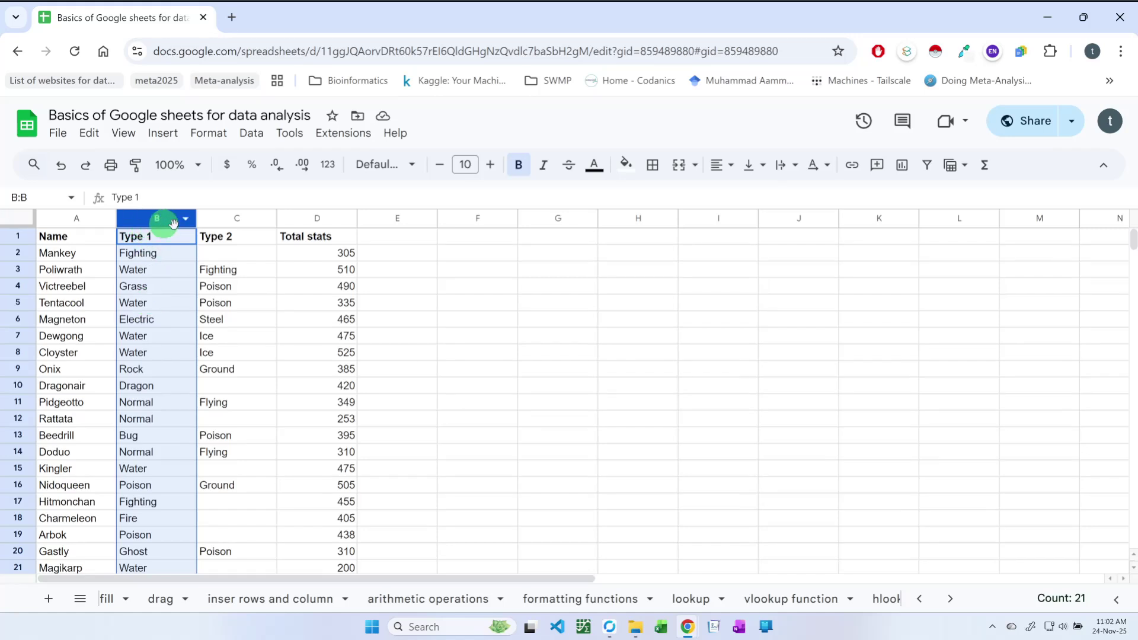
pyautogui.click(235, 220)
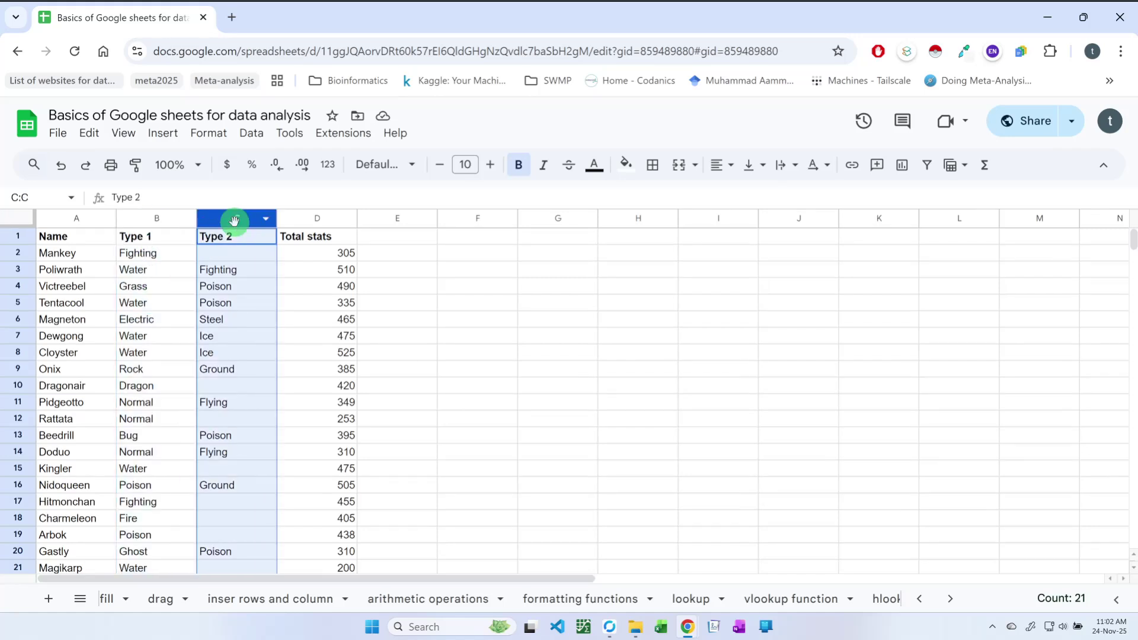
pyautogui.click(315, 219)
pyautogui.click(224, 333)
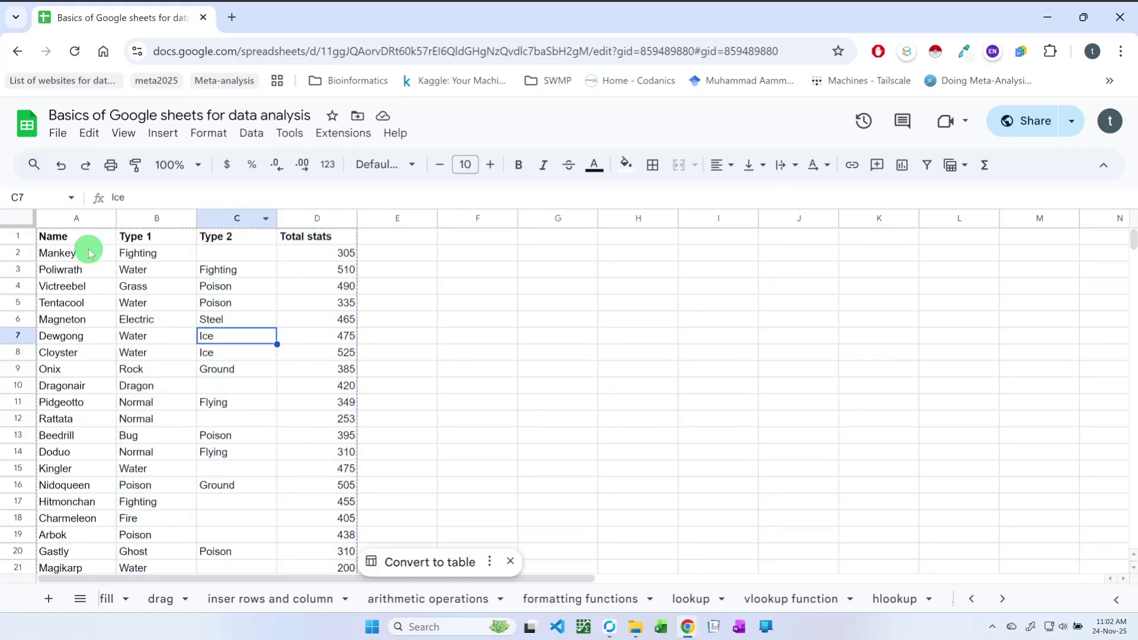
pyautogui.moveTo(84, 238); pyautogui.dragTo(308, 521)
pyautogui.scroll(-3, 309, 519)
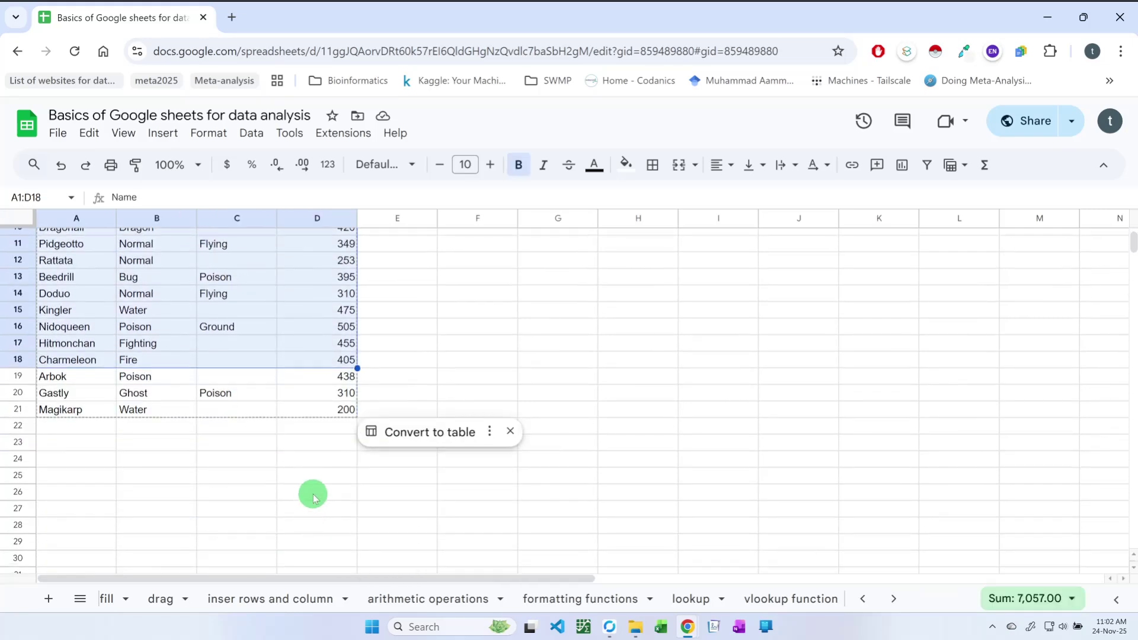
pyautogui.keyDown('shift'); pyautogui.click(342, 409); pyautogui.keyUp('shift')
pyautogui.scroll(3, 308, 449)
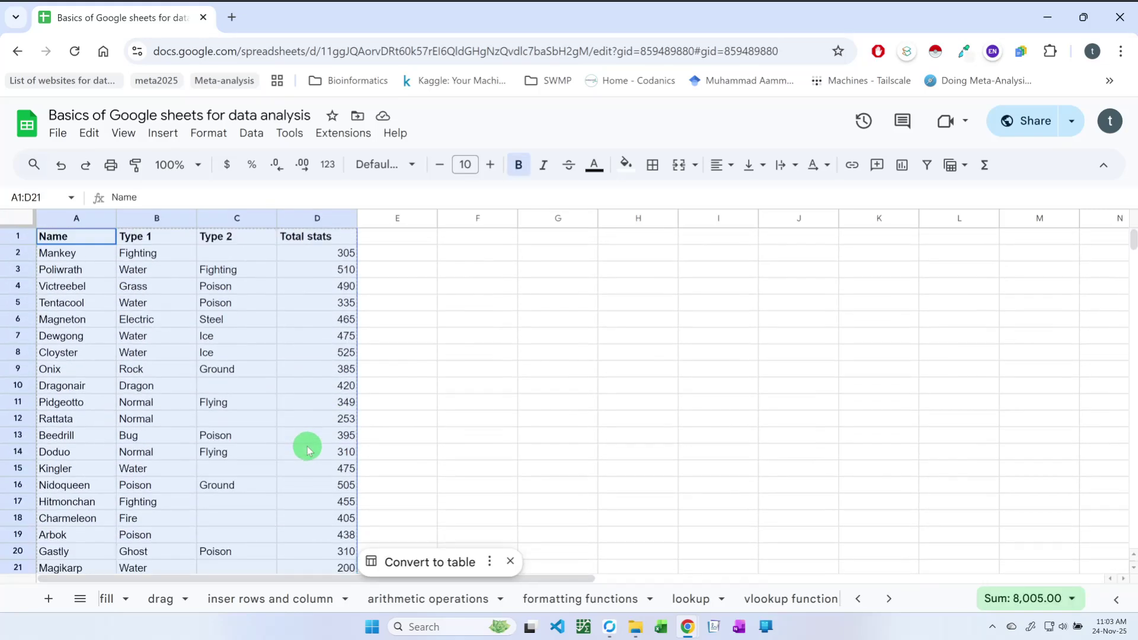
# Step: Select all the empty Type 2 cells together: C2, C10, C12, C15, C17:C19 and C21
pyautogui.click(226, 254)
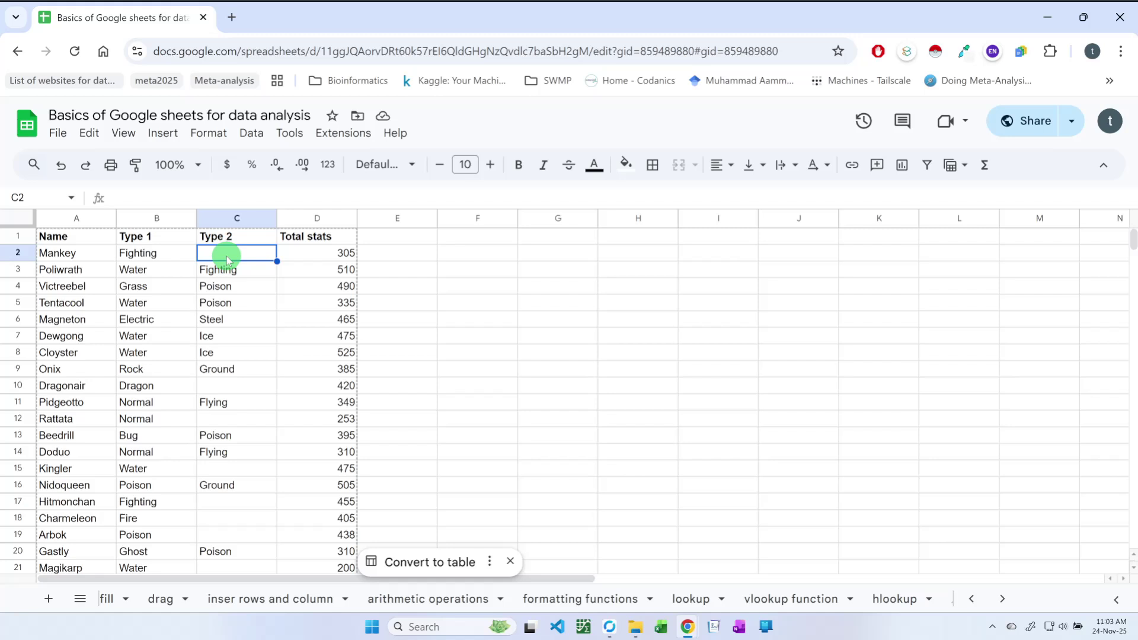
pyautogui.keyDown('ctrl'); pyautogui.click(226, 384); pyautogui.keyUp('ctrl')
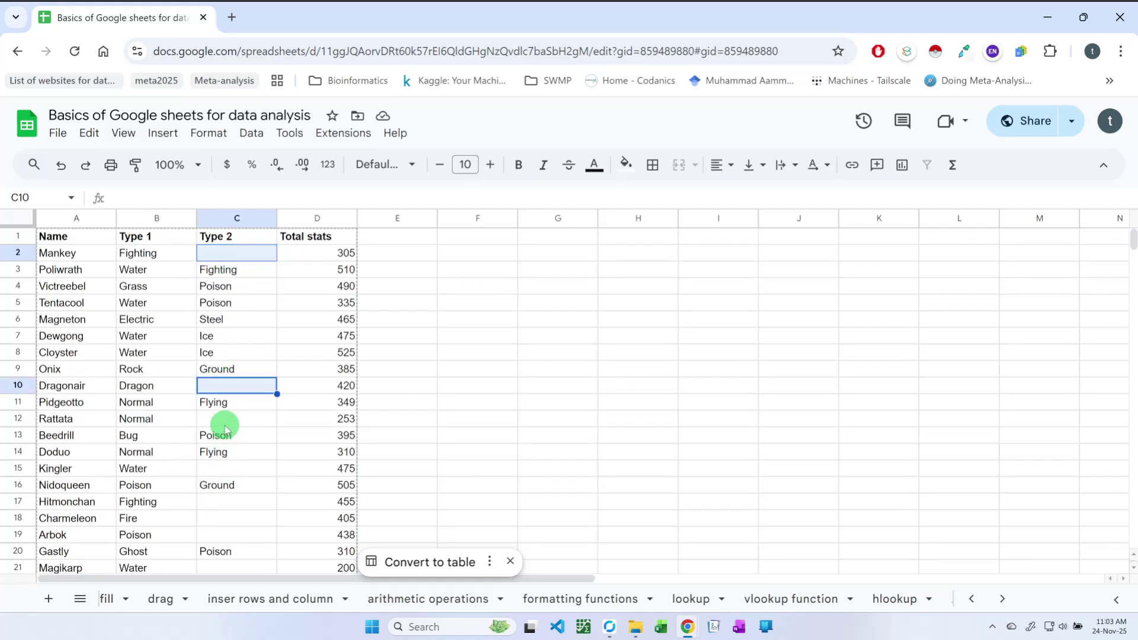
pyautogui.keyDown('ctrl'); pyautogui.click(224, 419); pyautogui.keyUp('ctrl')
pyautogui.keyDown('ctrl'); pyautogui.click(228, 466); pyautogui.keyUp('ctrl')
pyautogui.moveTo(229, 502); pyautogui.dragTo(229, 535)
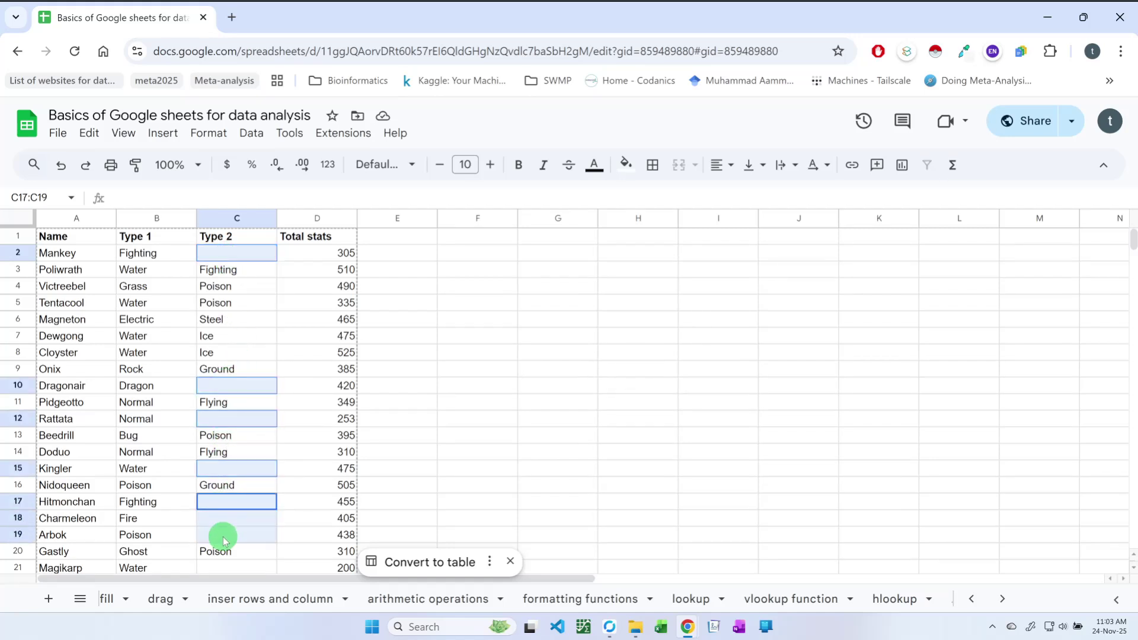
pyautogui.scroll(-2, 241, 478)
pyautogui.keyDown('ctrl'); pyautogui.click(236, 464); pyautogui.keyUp('ctrl')
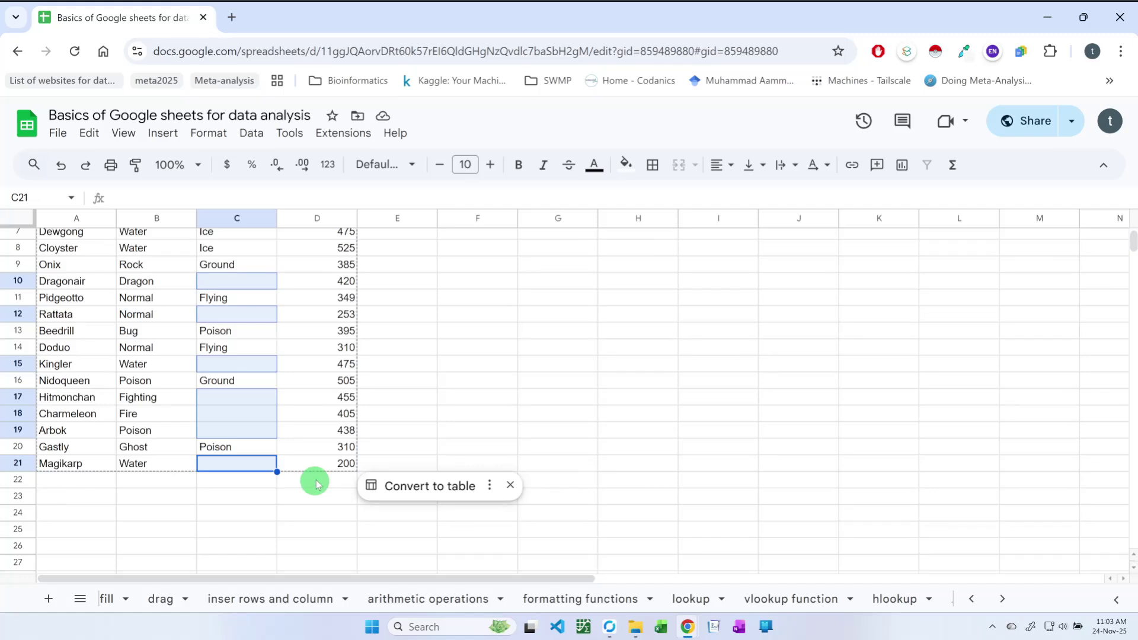
pyautogui.scroll(2, 314, 481)
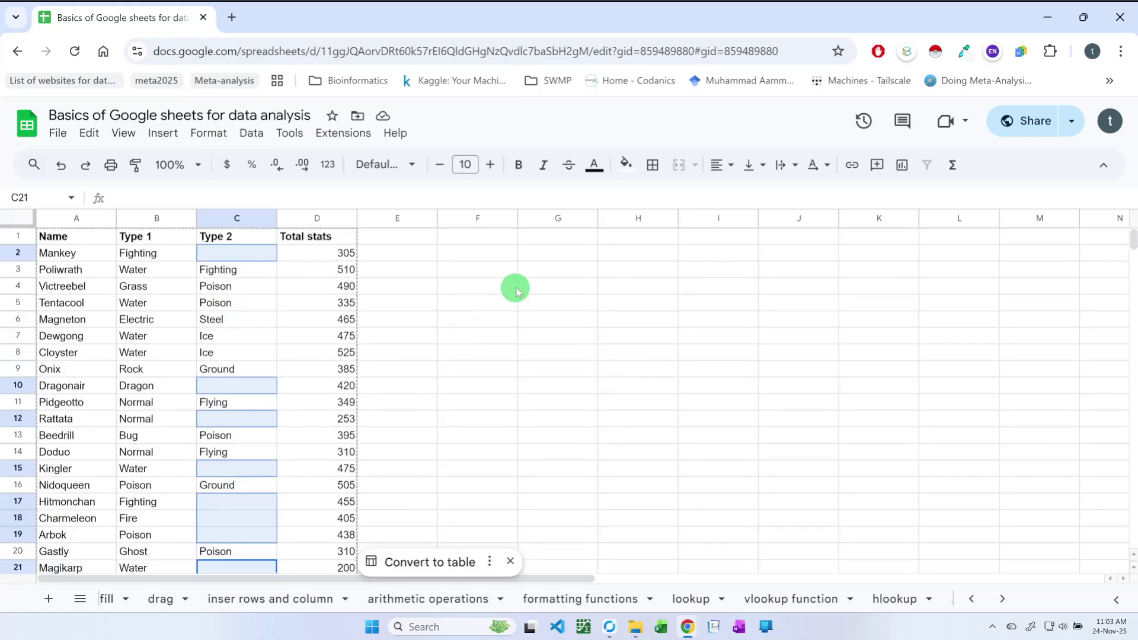
# Step: Enter the notes "Null values" in G2, "NaN" in G3 with "Not a number" in H3, and "Missing values" in G4
pyautogui.click(551, 260)
pyautogui.write('N')
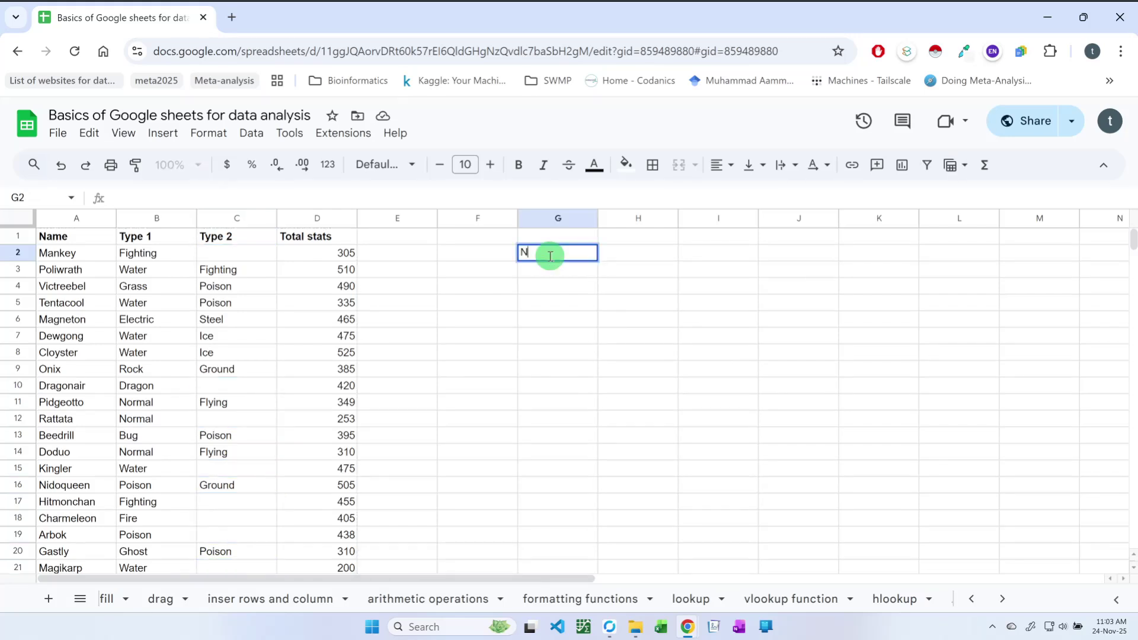
pyautogui.write('ull values')
pyautogui.press('Return')
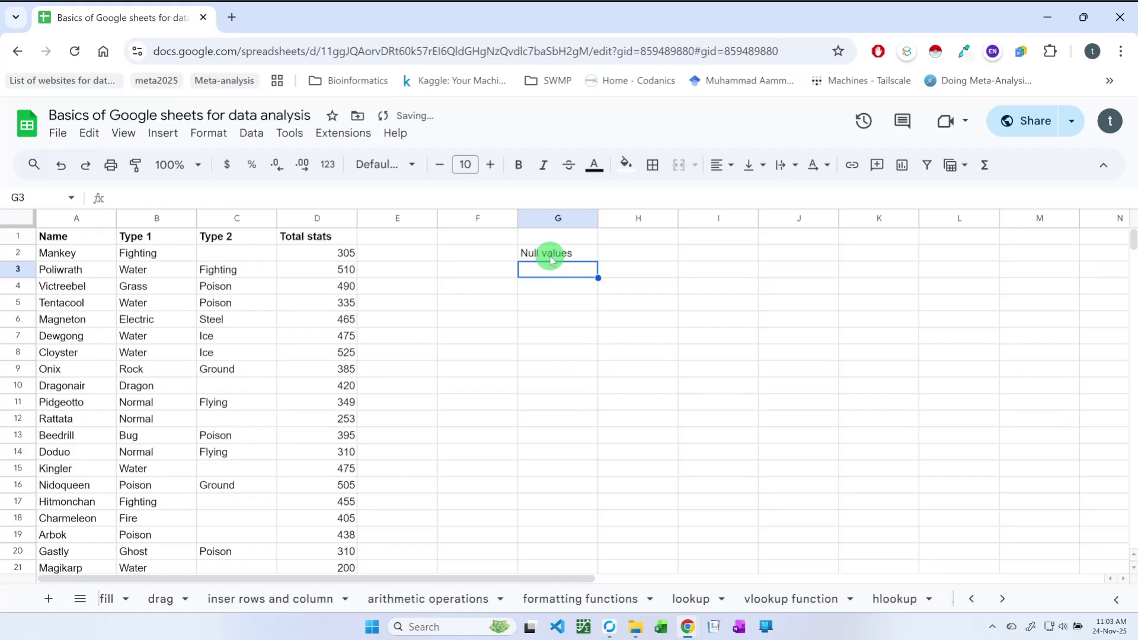
pyautogui.write('Nan')
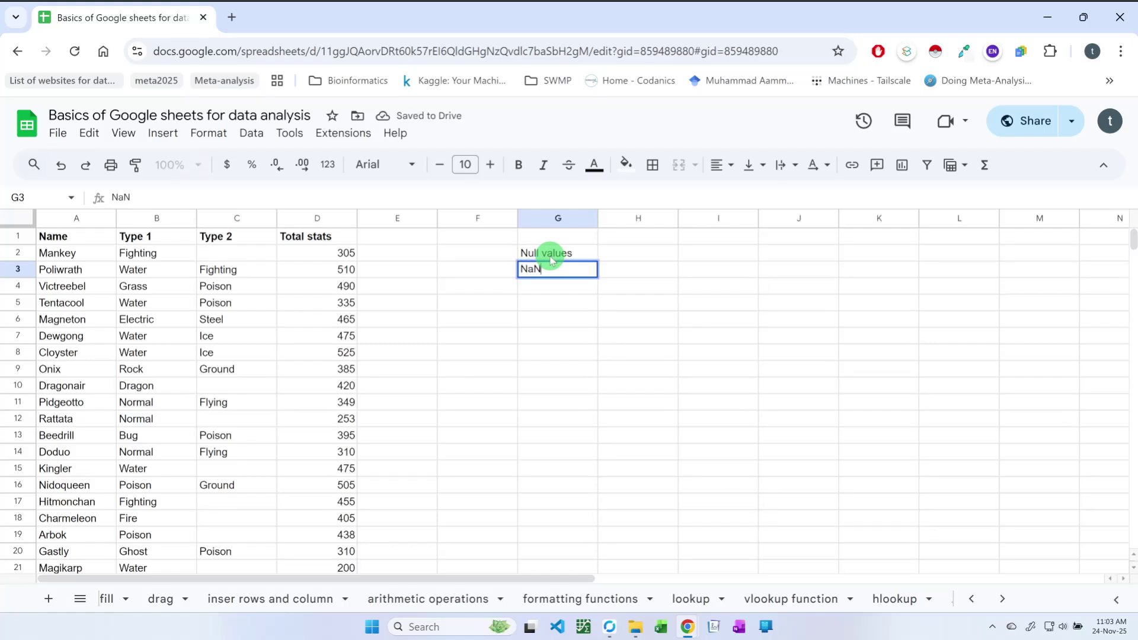
pyautogui.press('Tab')
pyautogui.write('No')
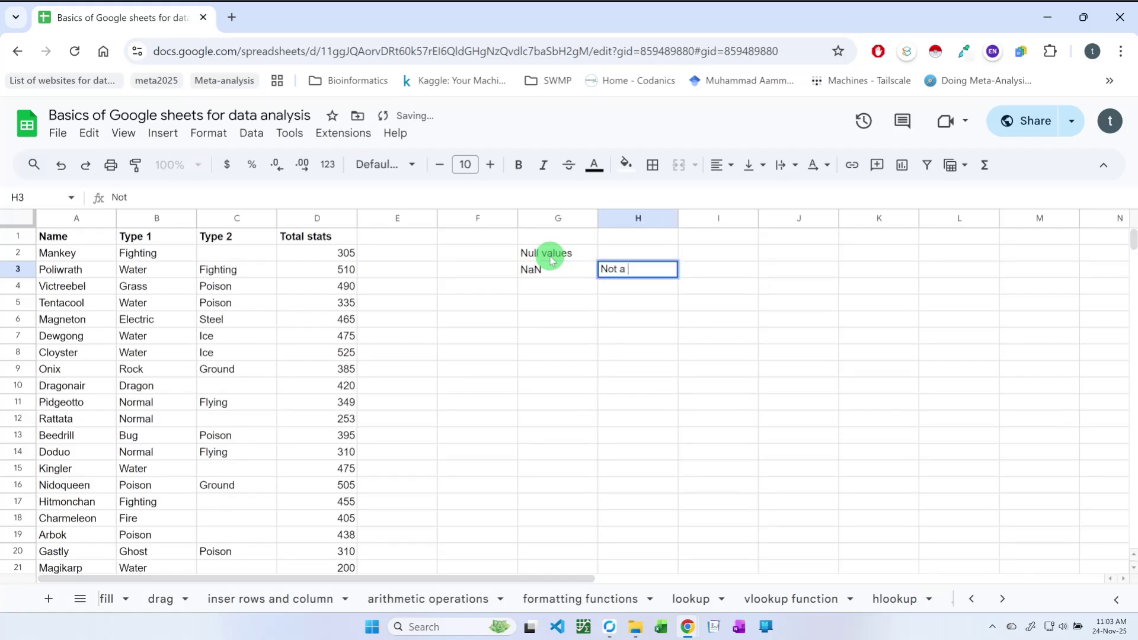
pyautogui.write('t a number')
pyautogui.press('Return')
pyautogui.write('Missing values')
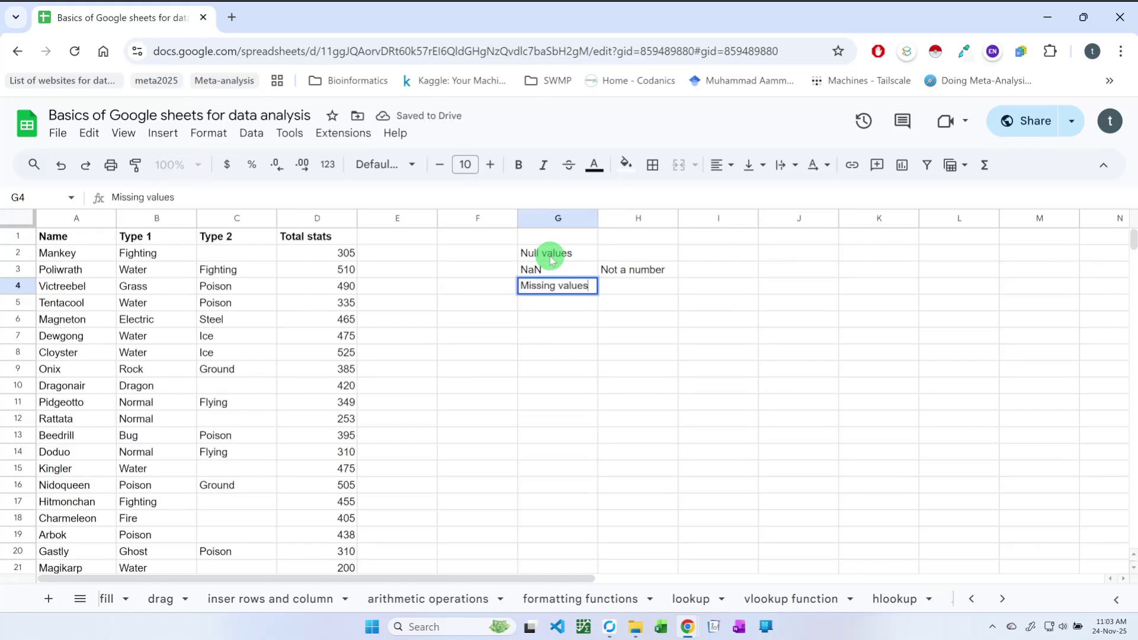
pyautogui.press('Return')
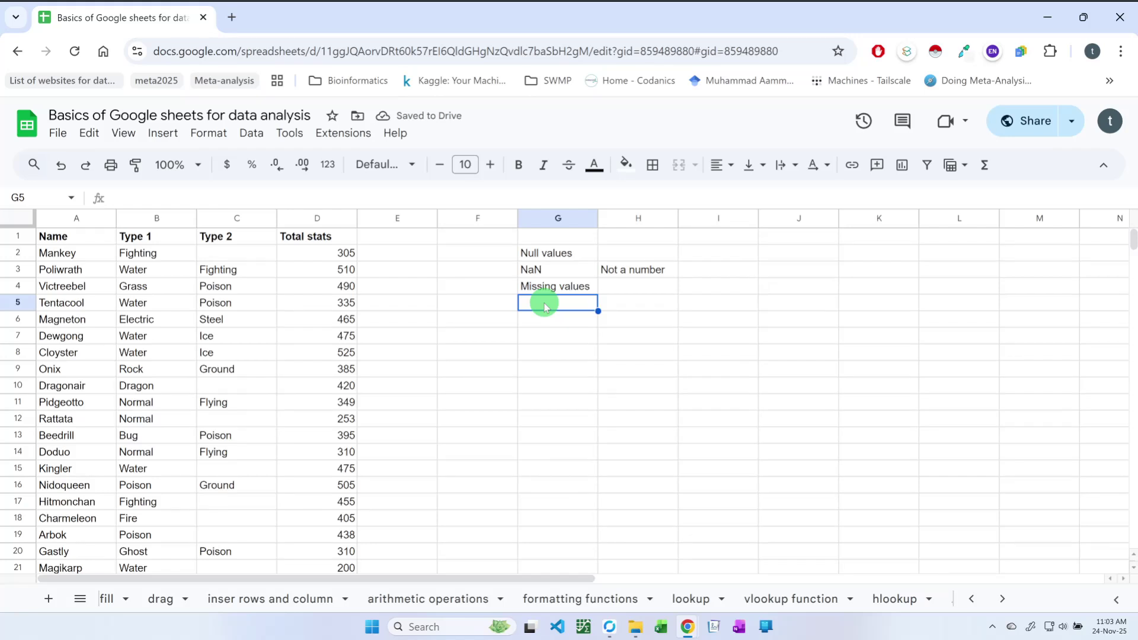
# Step: Search Google for "names of missing values" in a new browser tab
pyautogui.click(232, 16)
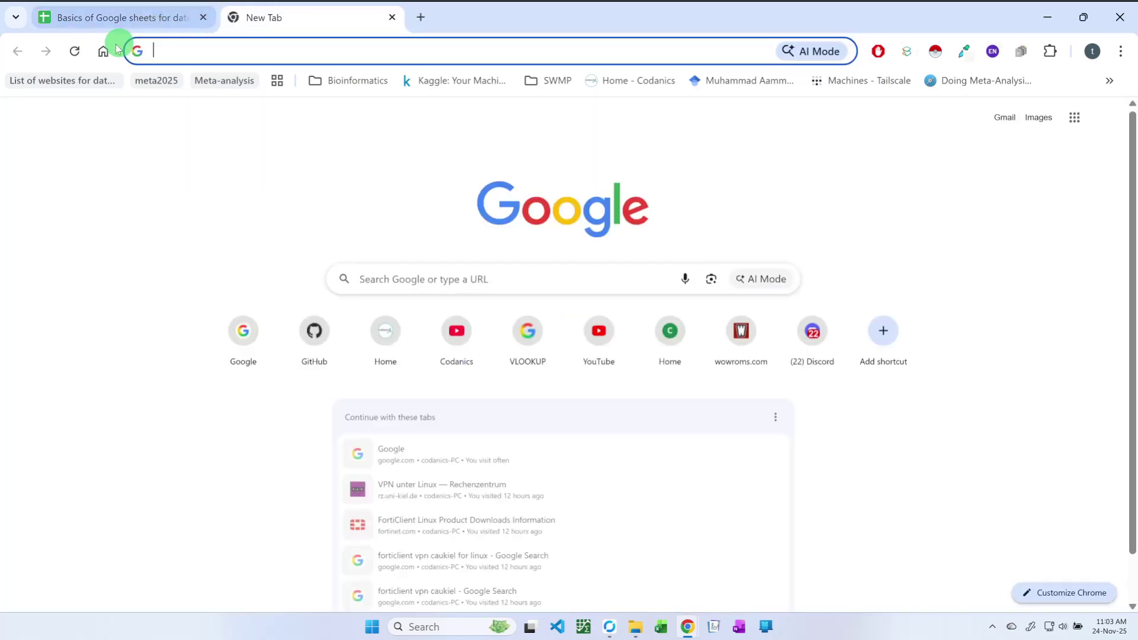
pyautogui.click(105, 50)
pyautogui.write('names ')
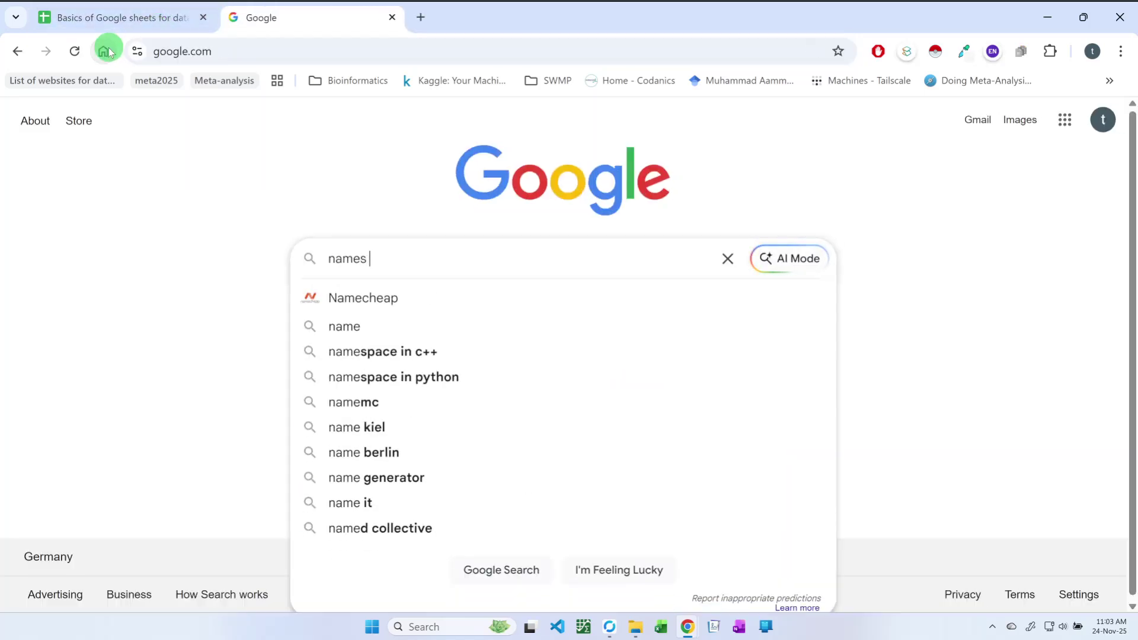
pyautogui.write('of missing values')
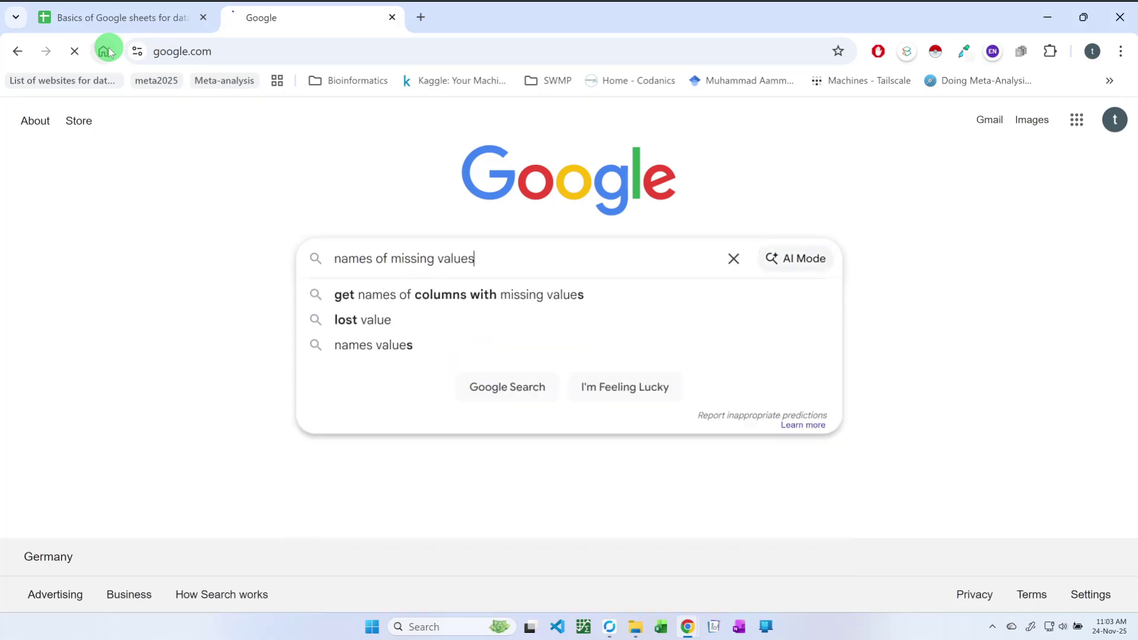
pyautogui.press('Return')
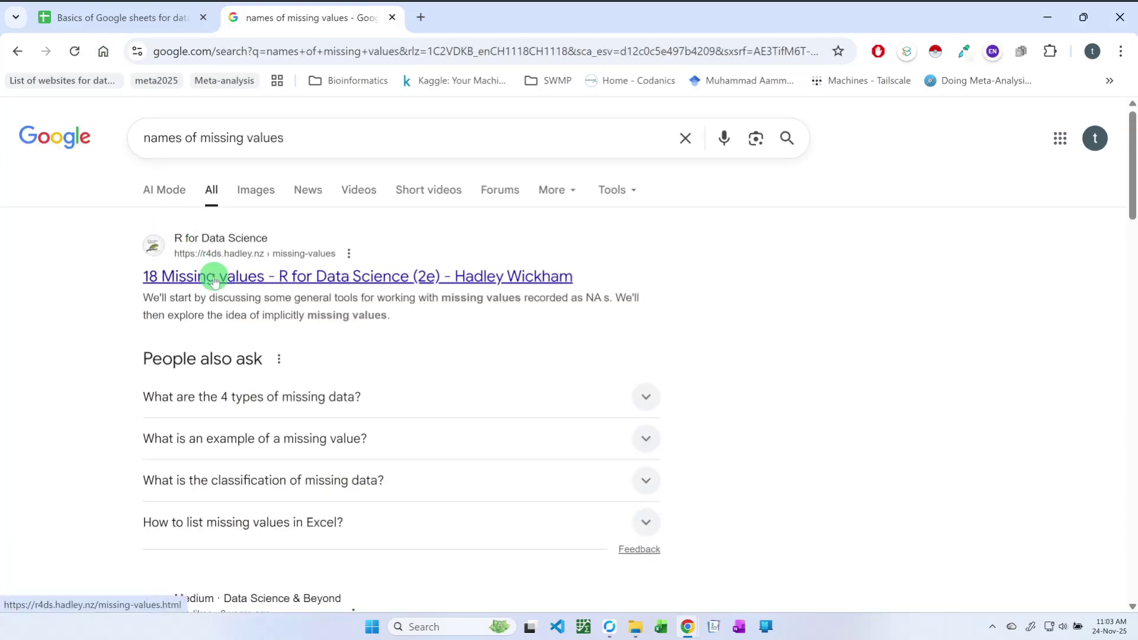
# Step: Review the search results and the answer on the 4 types of missing data, and return to the spreadsheet by closing the search tab
pyautogui.click(263, 395)
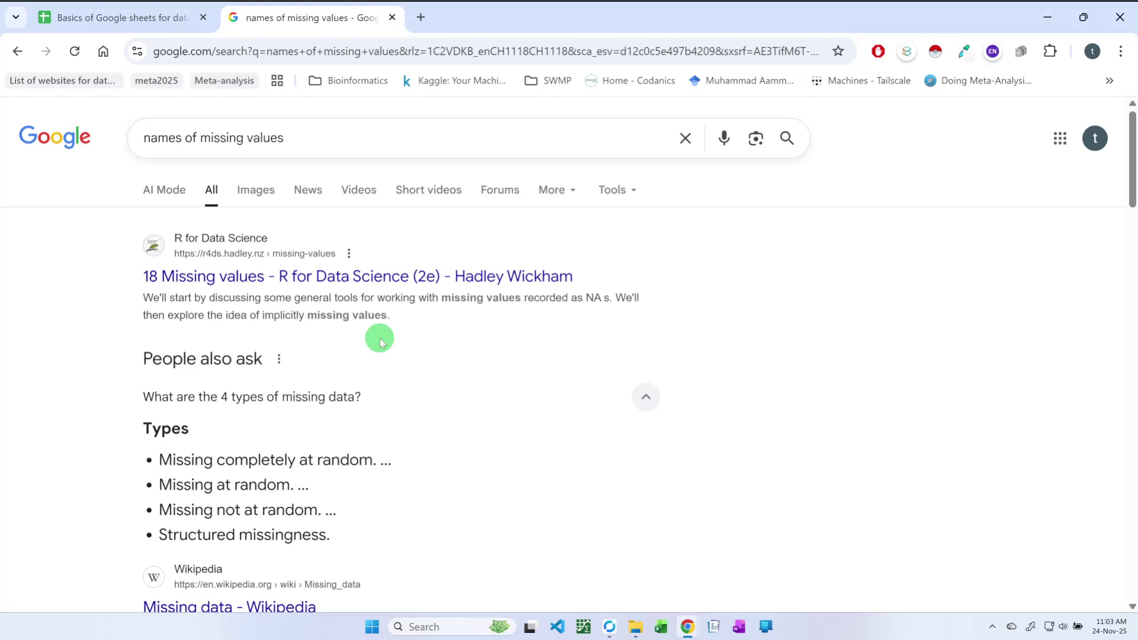
pyautogui.click(646, 397)
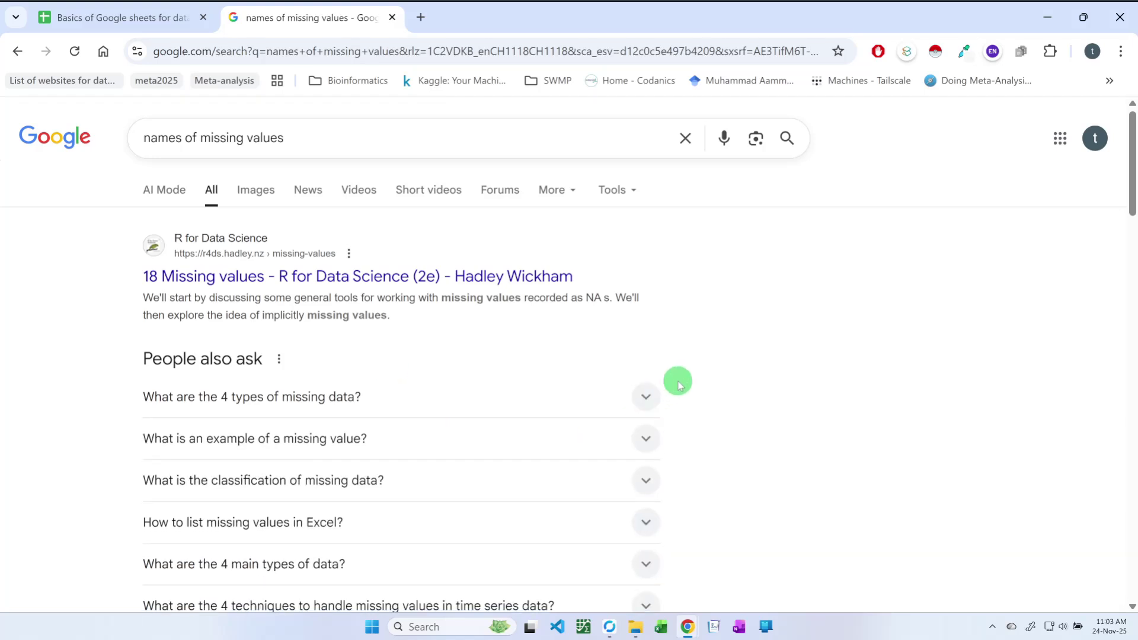
pyautogui.scroll(-2, 678, 382)
pyautogui.scroll(-2, 679, 385)
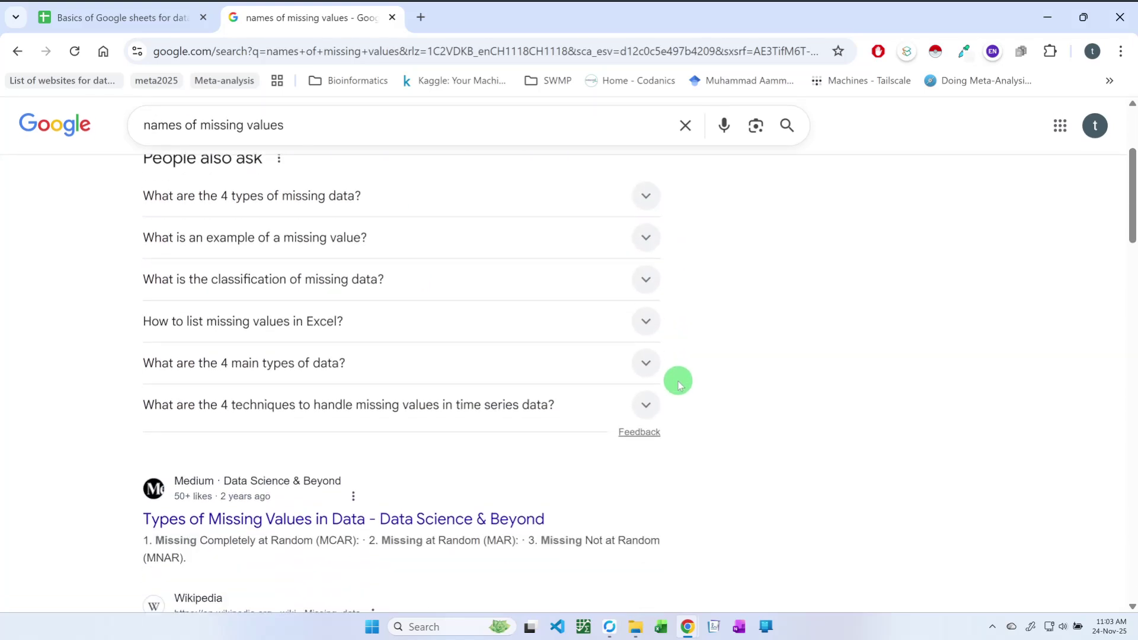
pyautogui.scroll(-2, 679, 384)
pyautogui.scroll(-2, 678, 384)
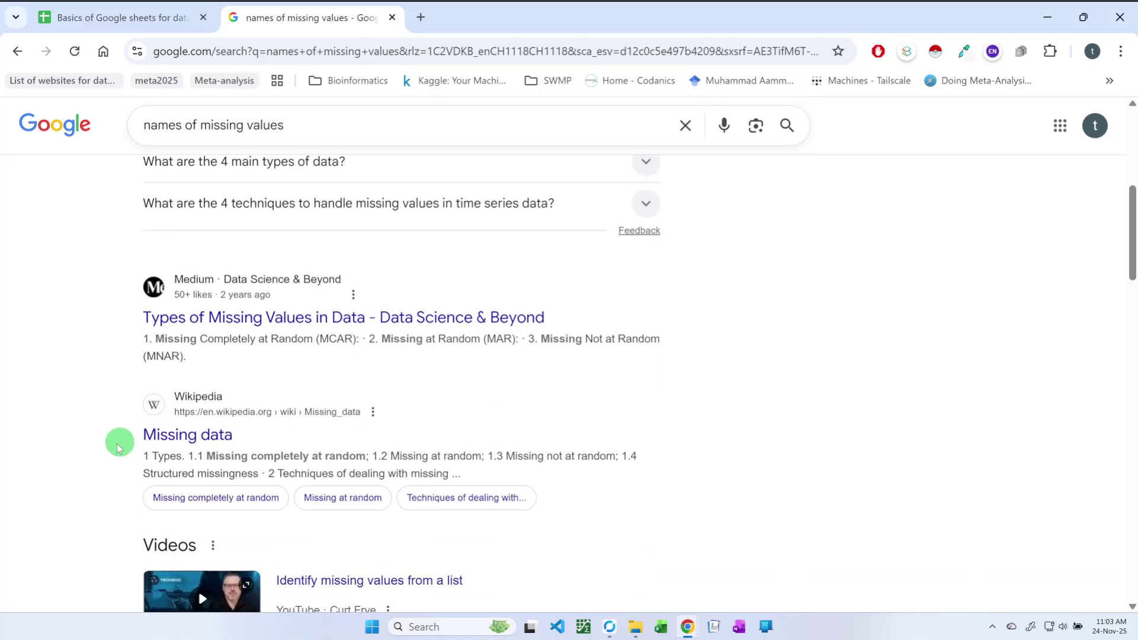
pyautogui.click(392, 19)
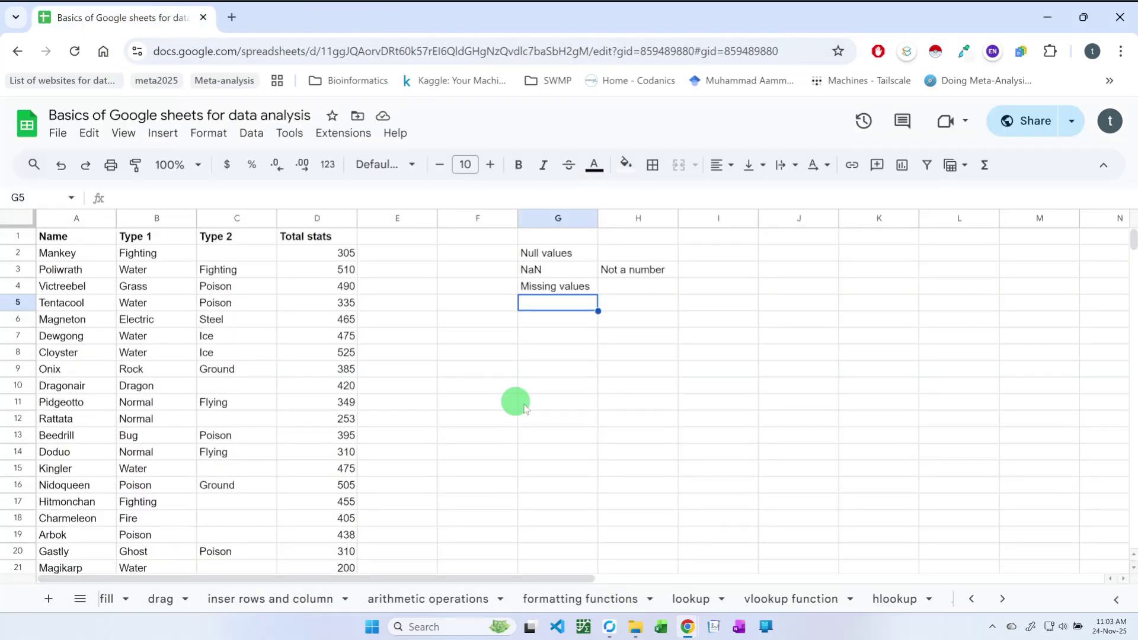
# Step: Select the Type 2 data range C2:C21 and check where it starts and ends
pyautogui.click(239, 255)
pyautogui.moveTo(240, 256); pyautogui.dragTo(236, 531)
pyautogui.scroll(-1, 318, 466)
pyautogui.scroll(2, 319, 466)
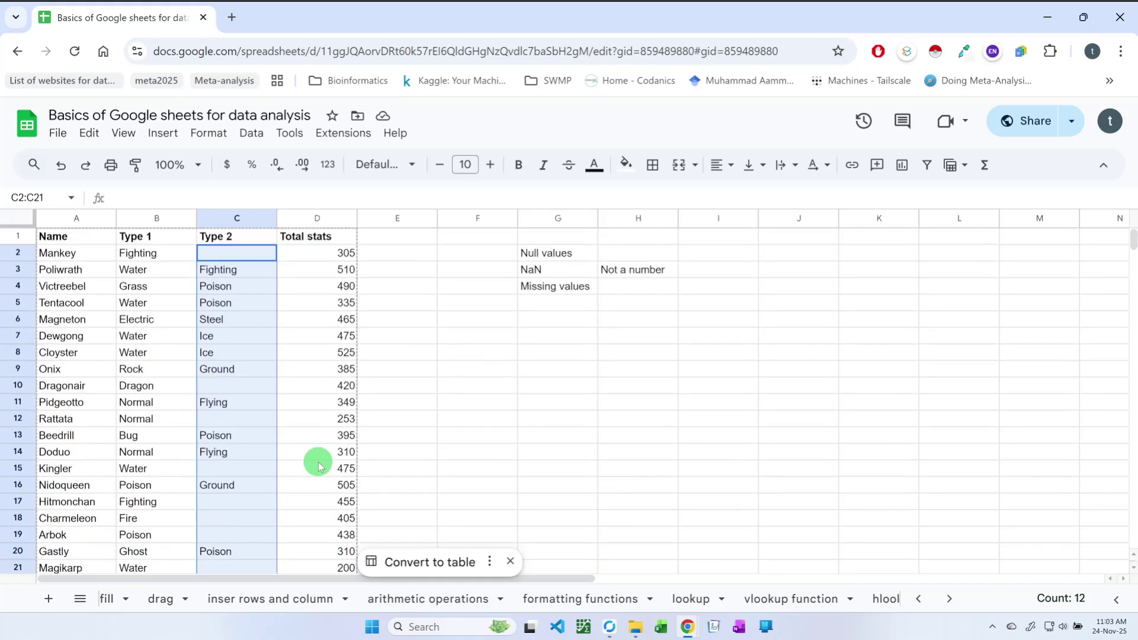
pyautogui.scroll(-4, 317, 463)
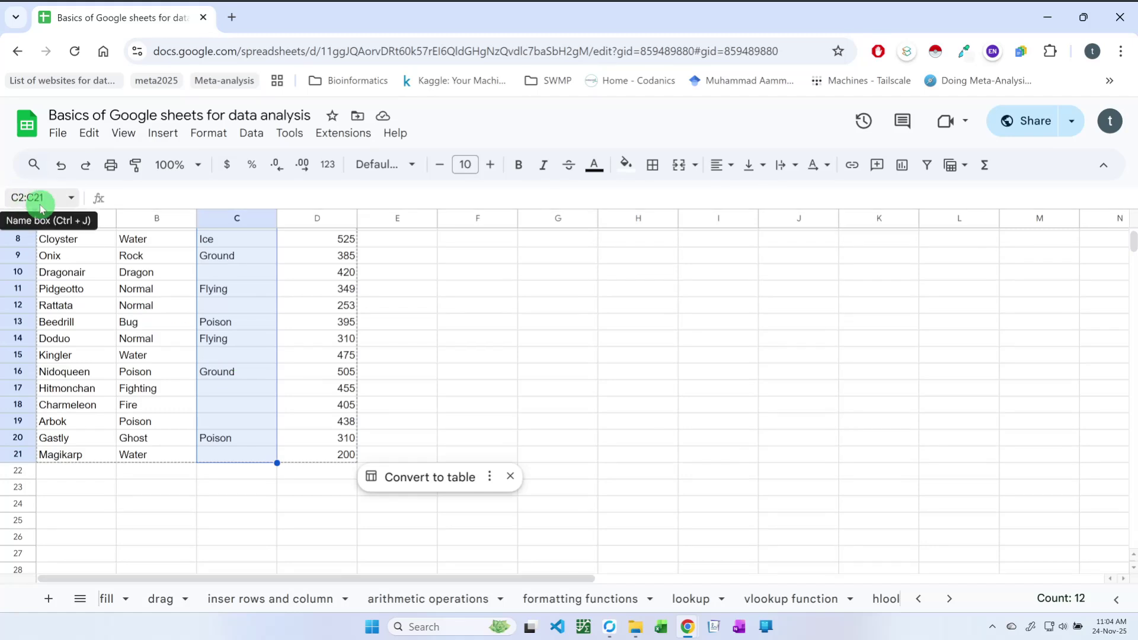
pyautogui.scroll(4, 348, 467)
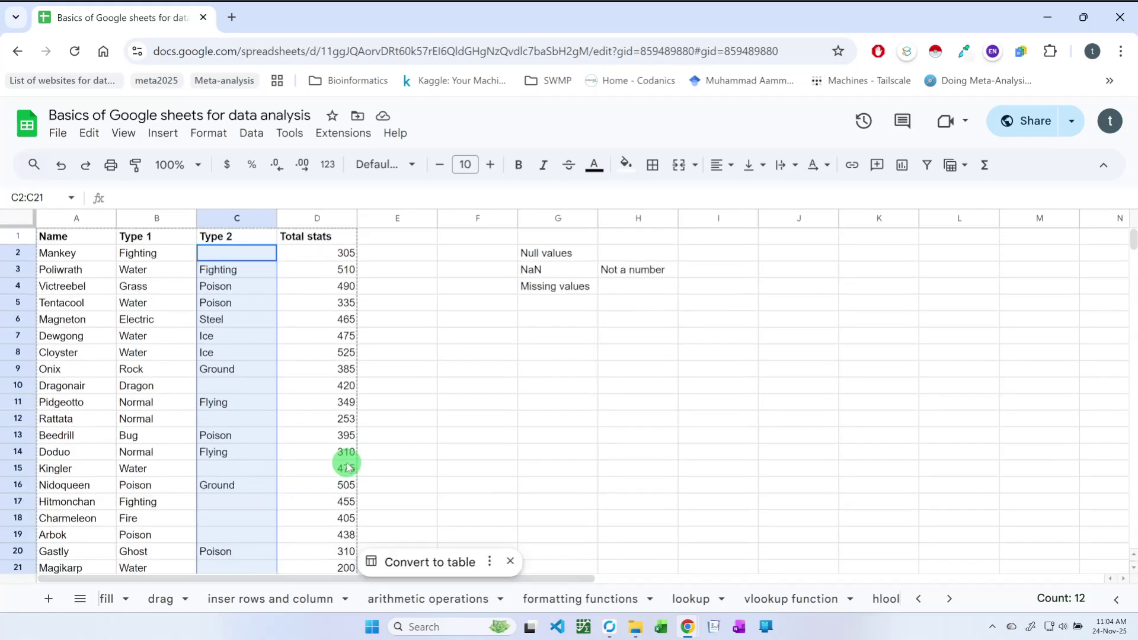
pyautogui.scroll(-3, 348, 459)
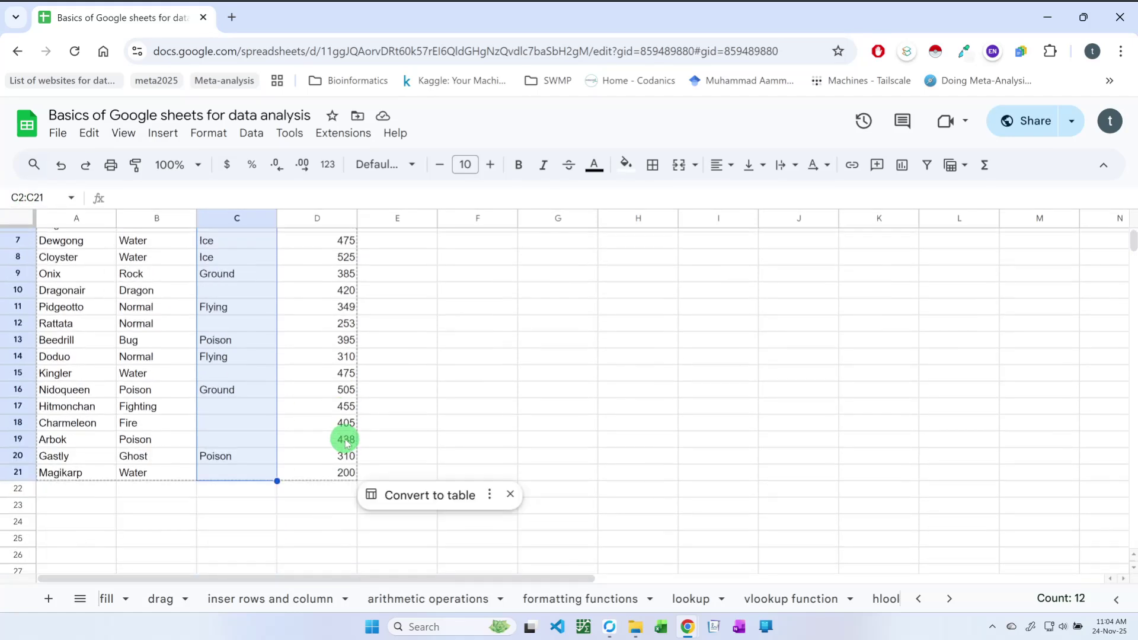
# Step: Enter the label "Blank values" in cell F7
pyautogui.click(254, 507)
pyautogui.click(168, 506)
pyautogui.click(234, 509)
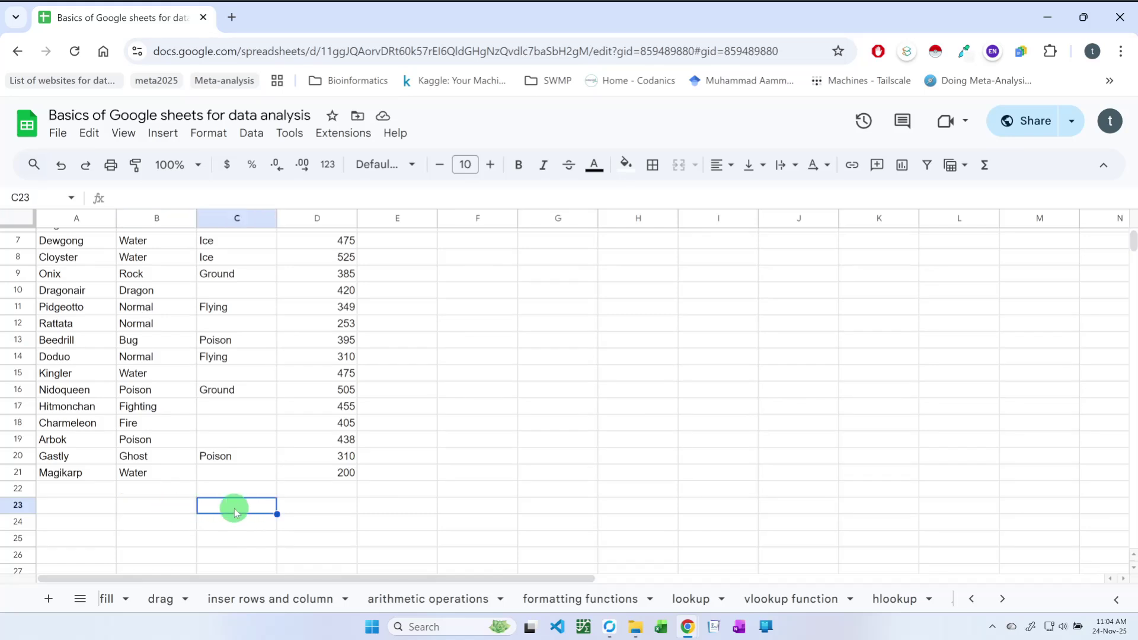
pyautogui.scroll(3, 569, 451)
pyautogui.click(553, 338)
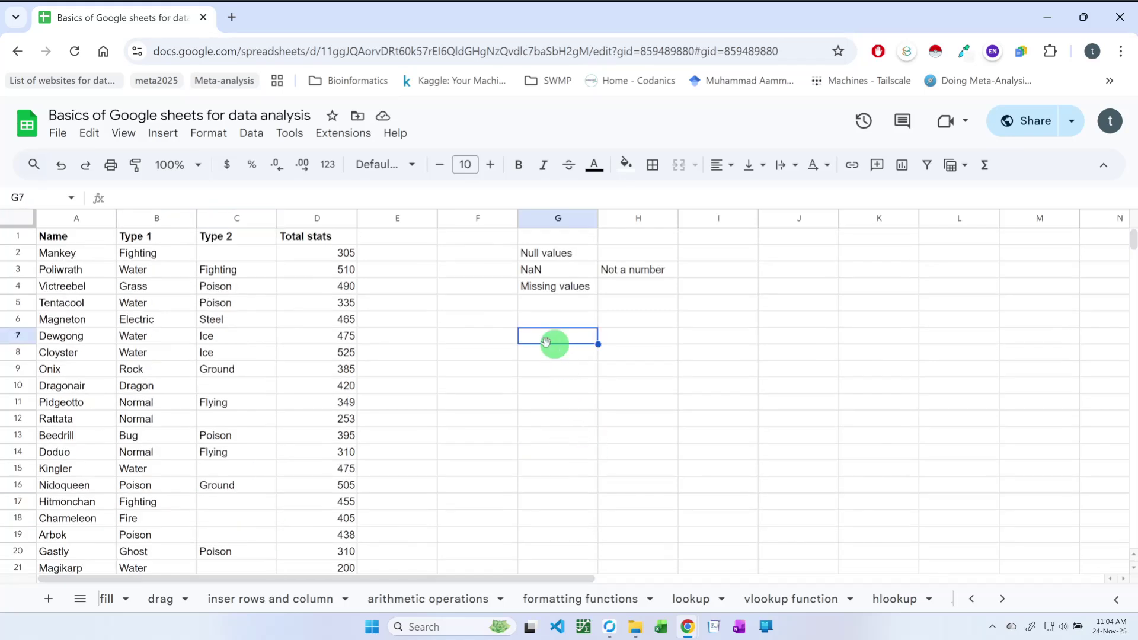
pyautogui.click(467, 342)
pyautogui.write('Blank values')
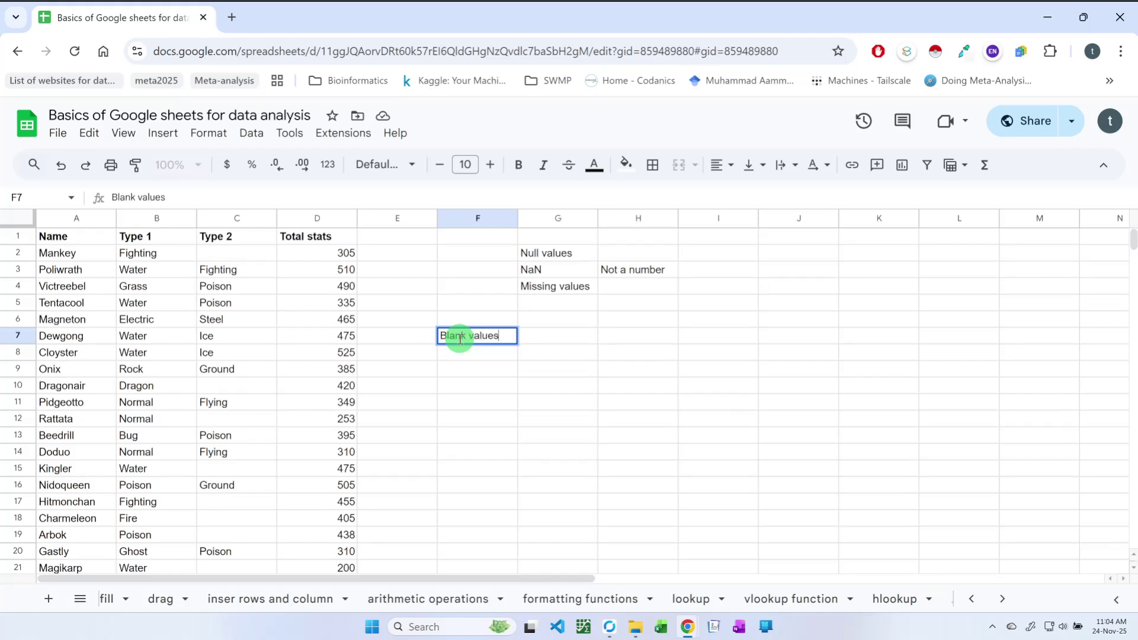
# Step: Add the note "Blank values" in G5, below the other missing-value terms
pyautogui.press('Right')
pyautogui.press('Up')
pyautogui.press('Up')
pyautogui.write('Bla')
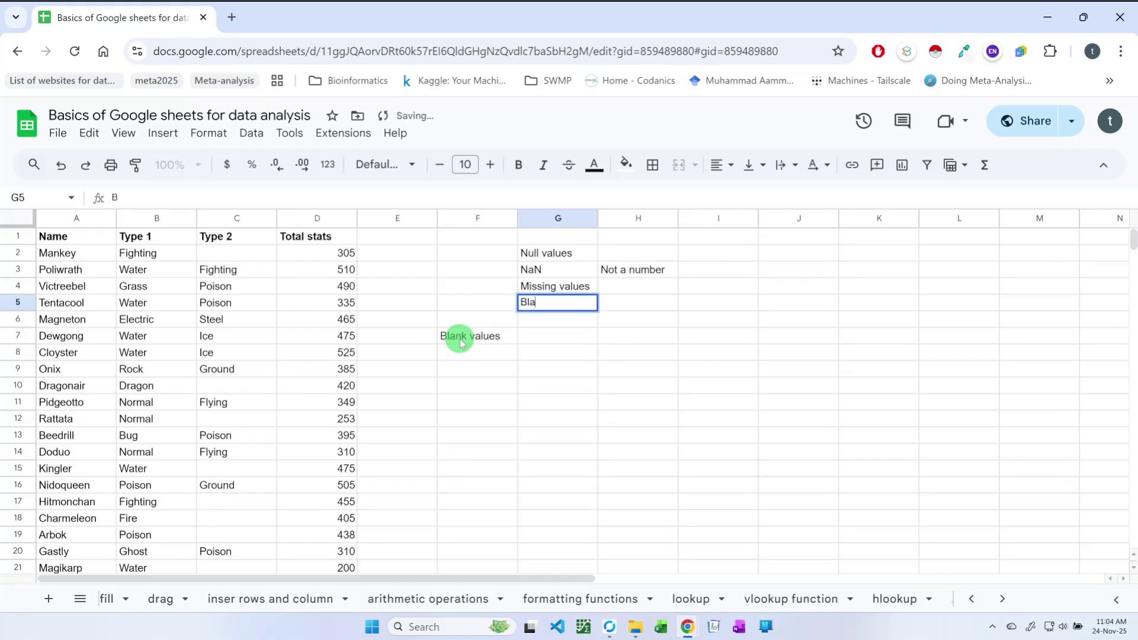
pyautogui.write('nk values')
pyautogui.press('Return')
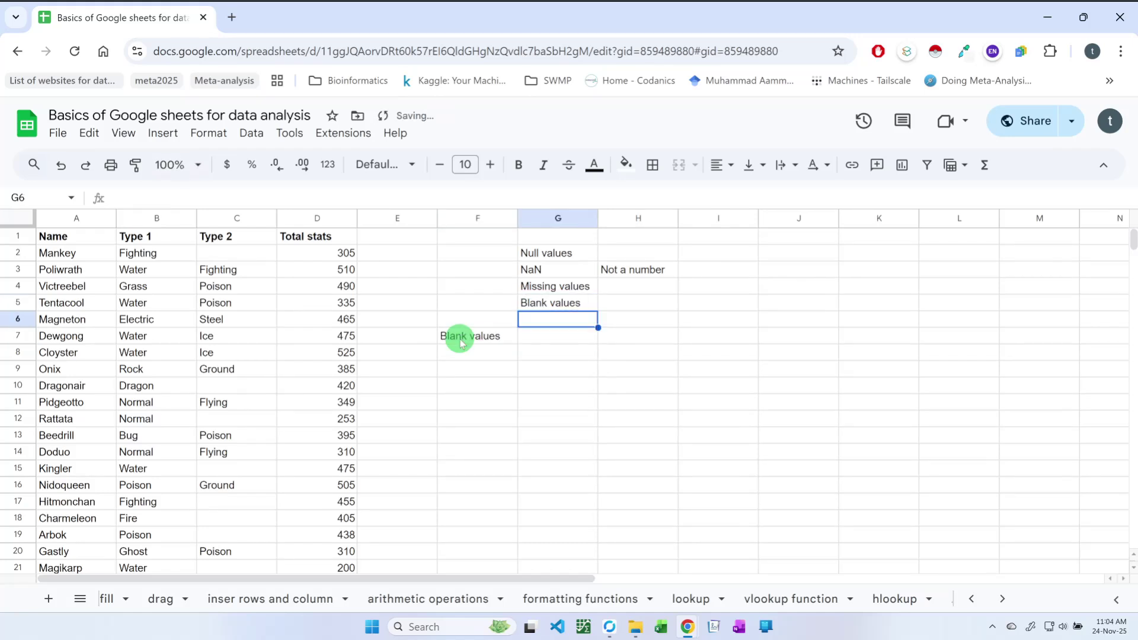
# Step: Try to enter a COUNTBLANK formula over the Type 2 range C2:C21 in G7, viewing the function's help on the way
pyautogui.press('Down')
pyautogui.write('=')
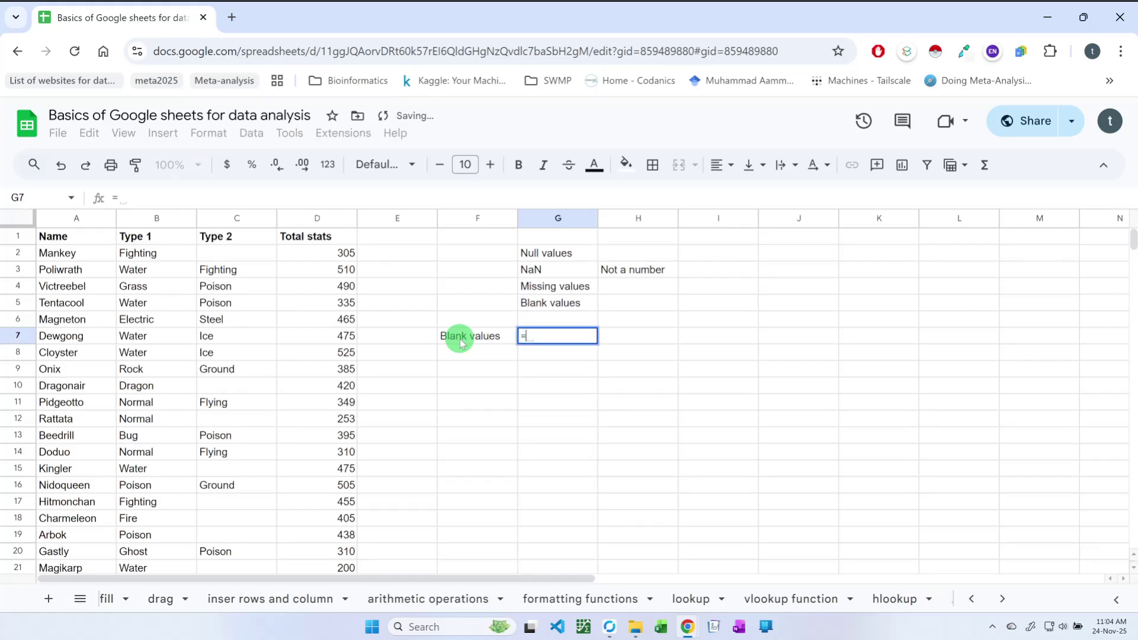
pyautogui.write('countb')
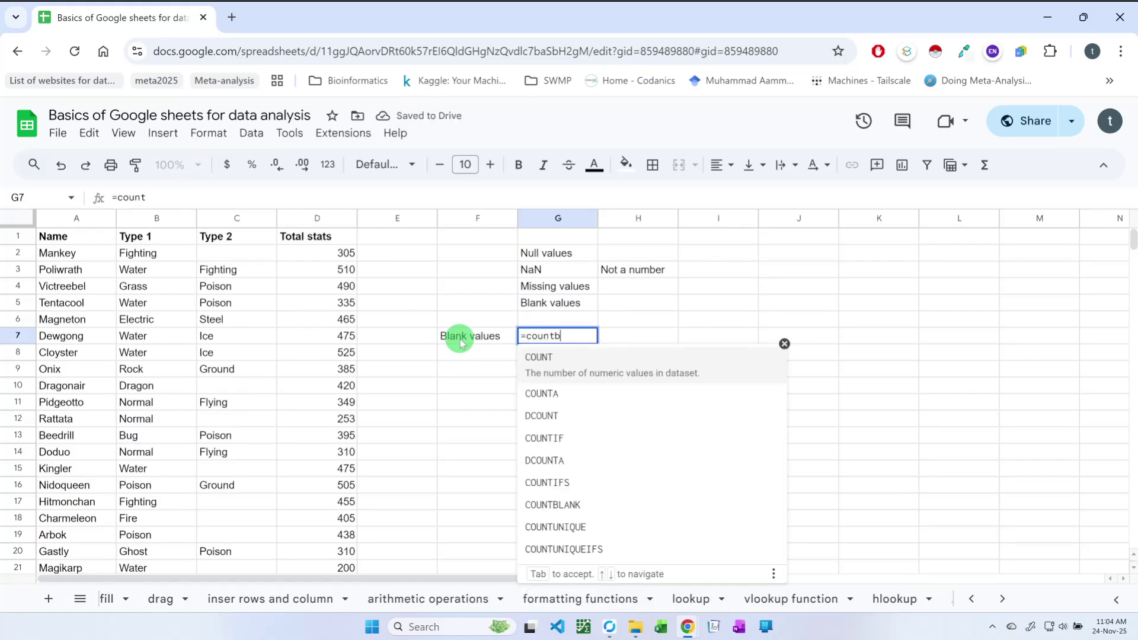
pyautogui.write('l')
pyautogui.press('Tab')
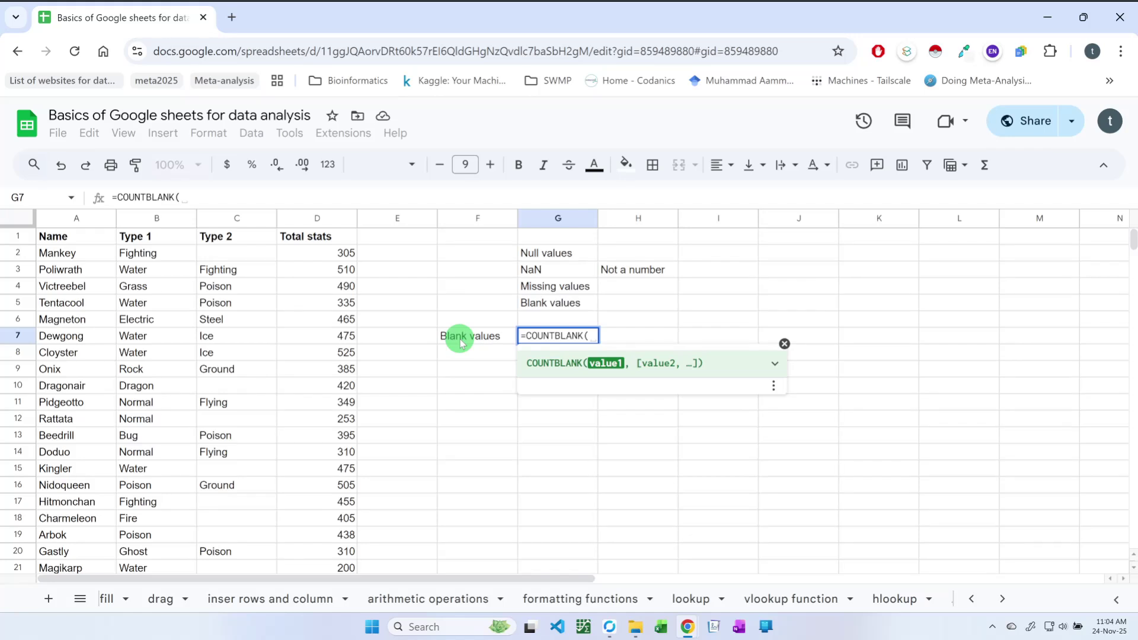
pyautogui.click(775, 363)
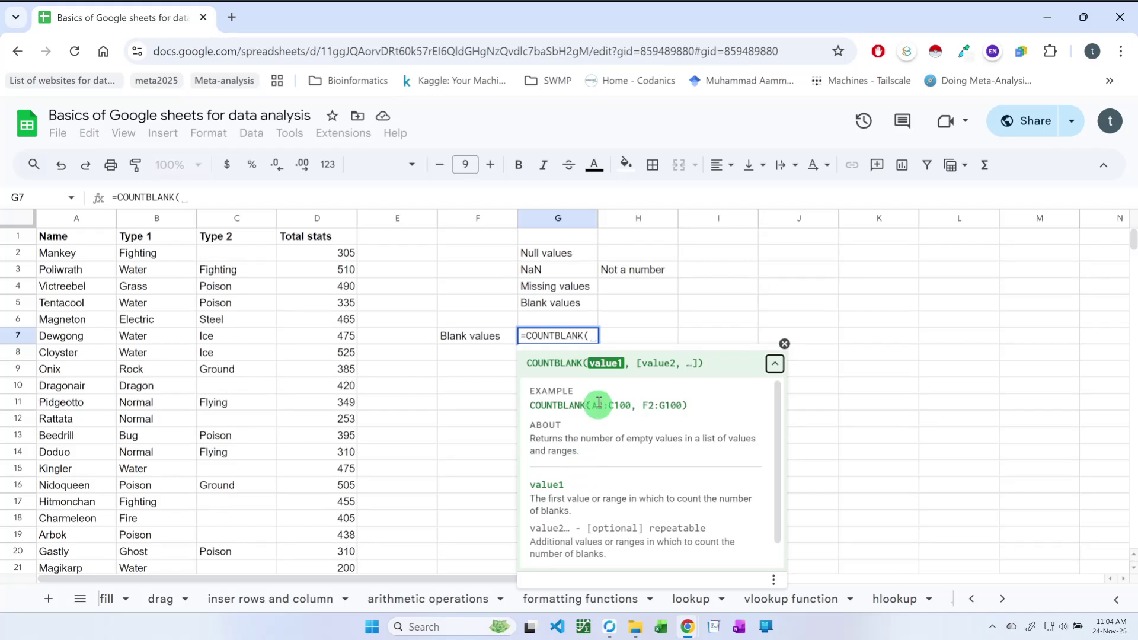
pyautogui.moveTo(226, 254); pyautogui.dragTo(248, 477)
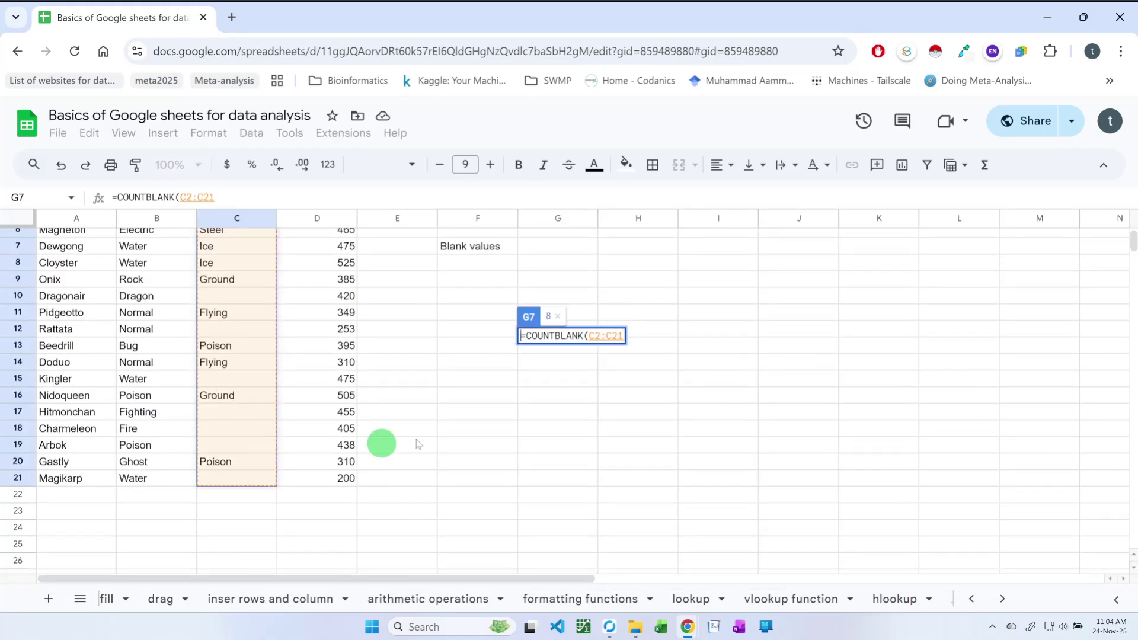
pyautogui.write(')')
pyautogui.press('Return')
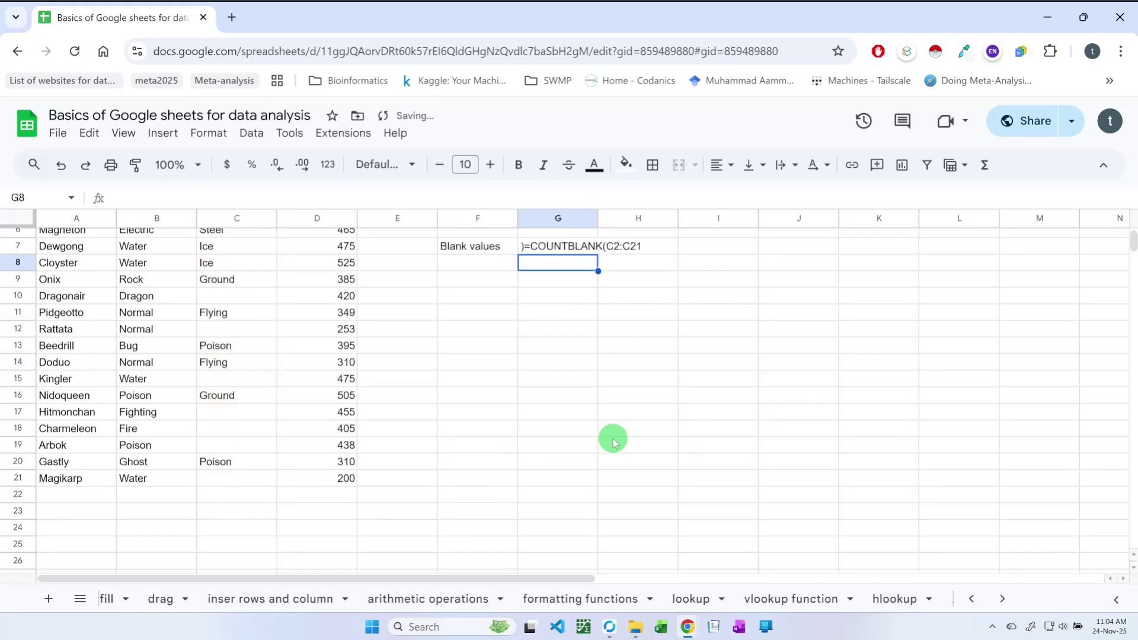
# Step: Correct the formula in G7 to =COUNTBLANK(C2:C21) by moving the misplaced closing parenthesis to the end
pyautogui.doubleClick(537, 246)
pyautogui.press('BackSpace')
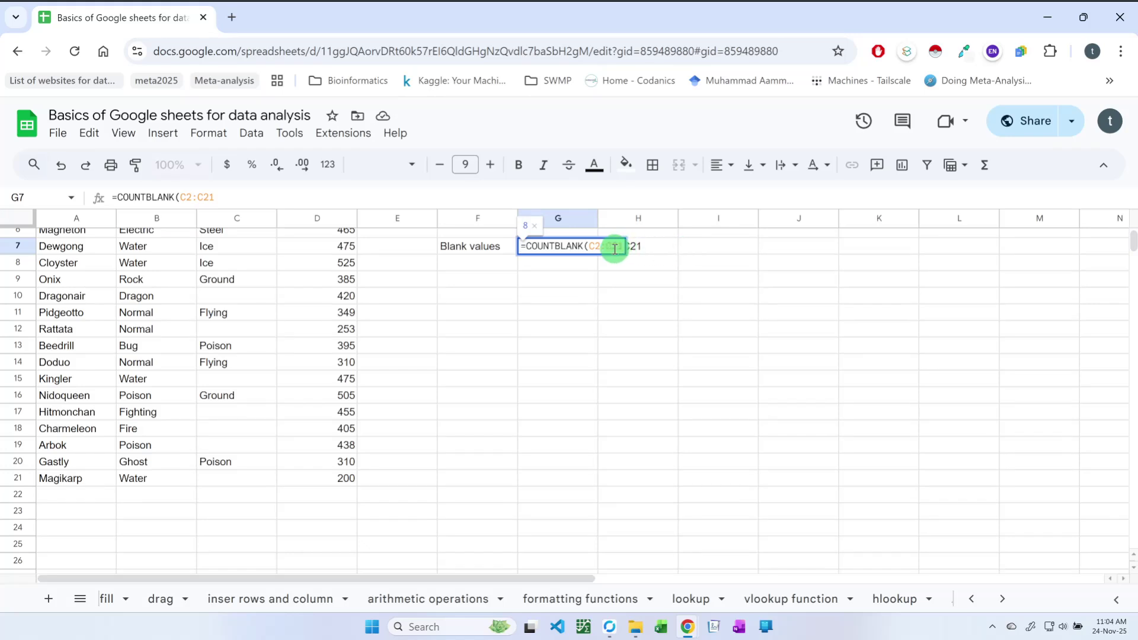
pyautogui.click(405, 195)
pyautogui.write(')')
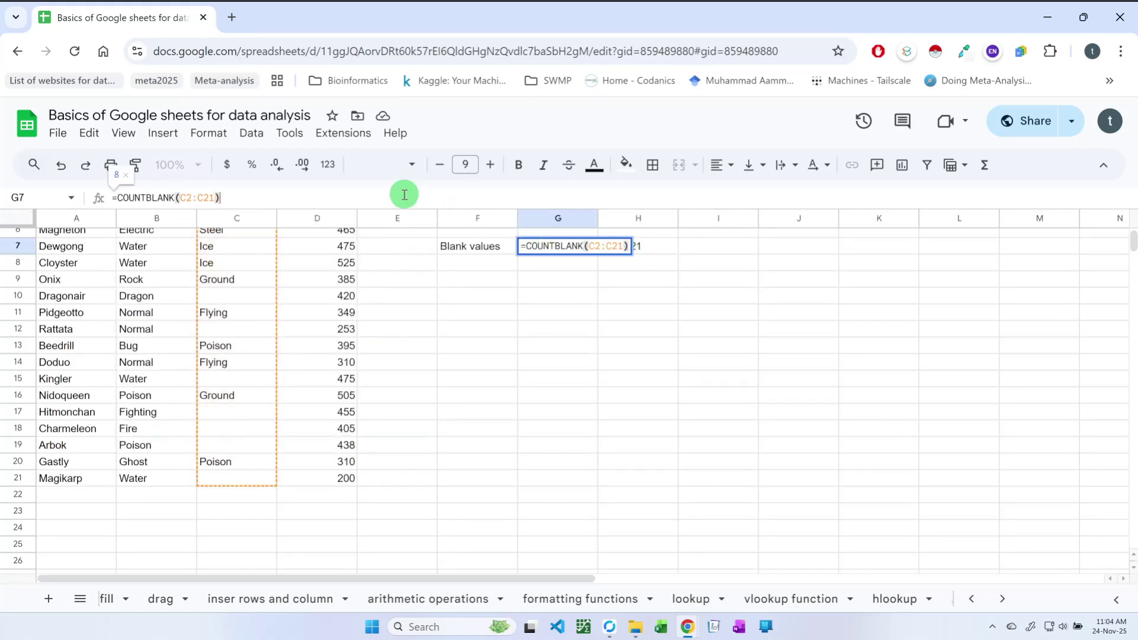
pyautogui.press('Return')
pyautogui.click(536, 246)
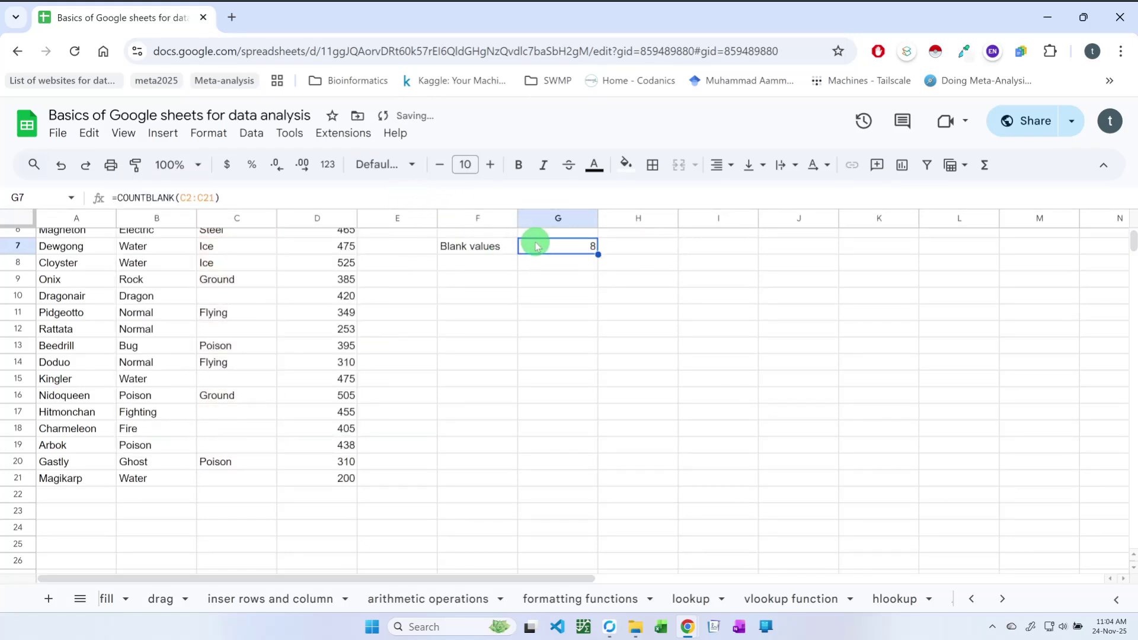
pyautogui.doubleClick(541, 247)
pyautogui.press('Escape')
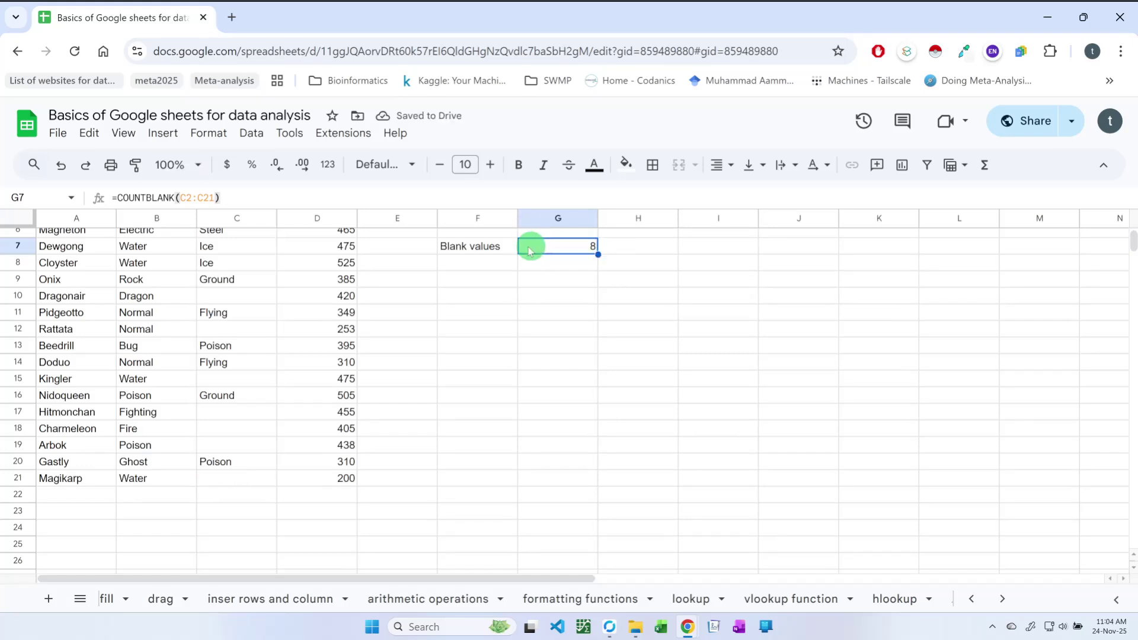
# Step: Go through the empty cells of the Type 2 column one by one to verify the blank count
pyautogui.click(240, 445)
pyautogui.click(243, 429)
pyautogui.click(238, 412)
pyautogui.click(237, 379)
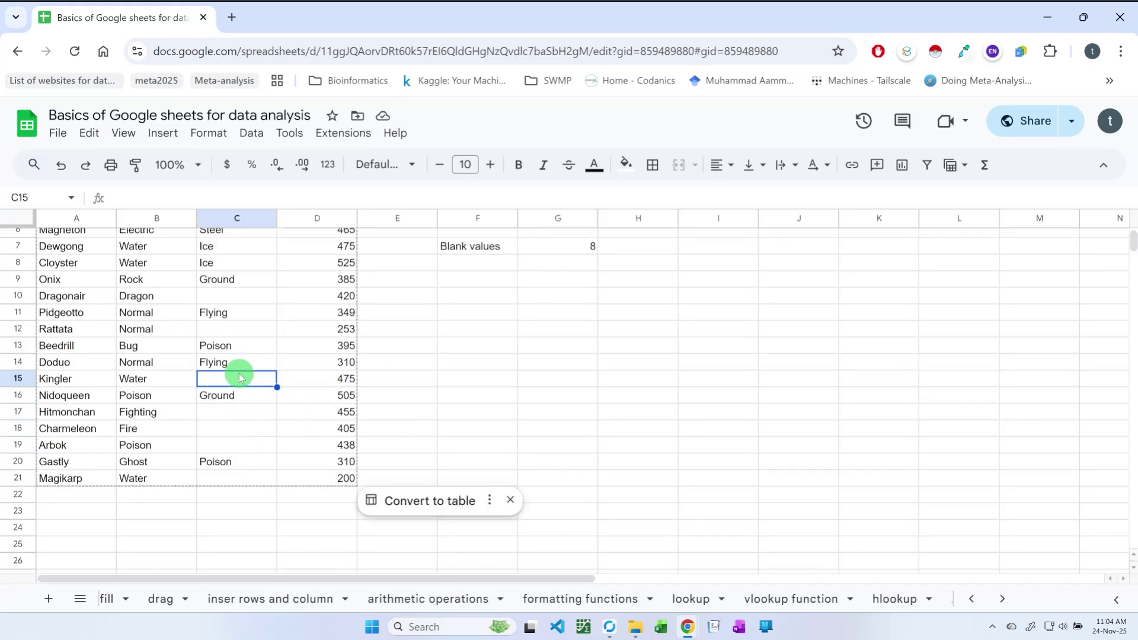
pyautogui.click(234, 332)
pyautogui.click(239, 296)
pyautogui.scroll(2, 240, 314)
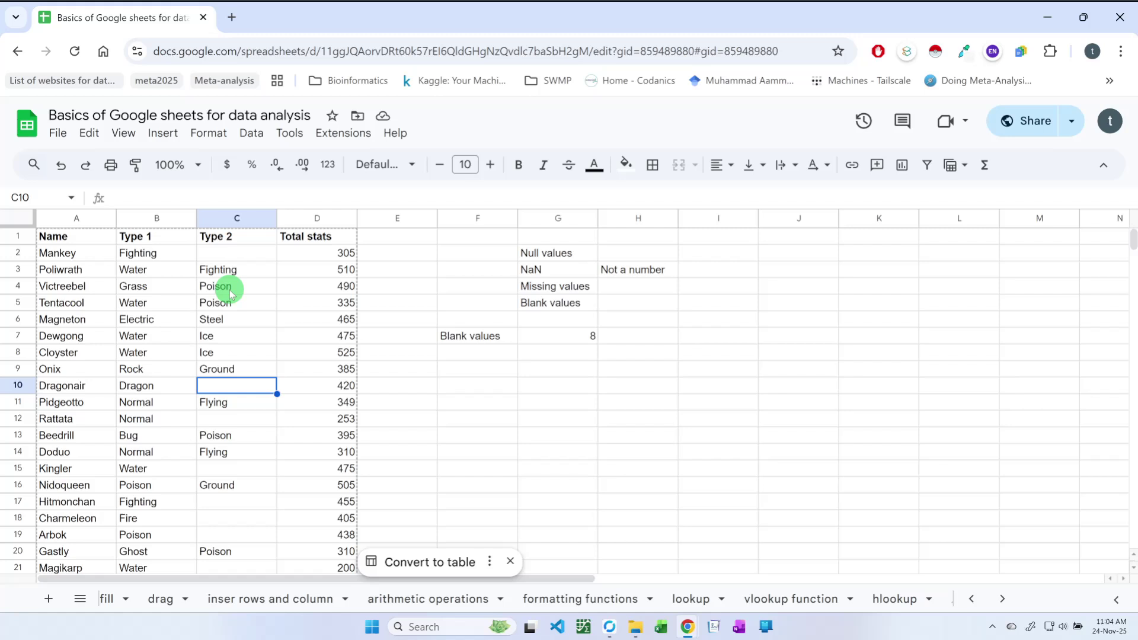
pyautogui.click(227, 261)
pyautogui.scroll(-1, 262, 338)
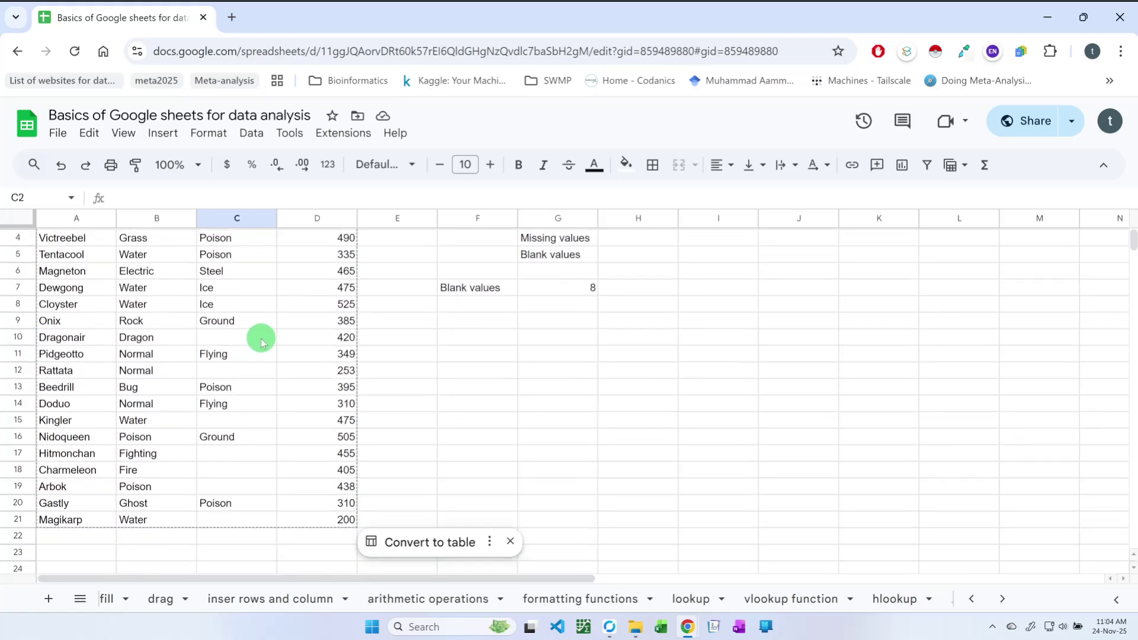
pyautogui.click(230, 521)
pyautogui.click(235, 481)
pyautogui.click(235, 452)
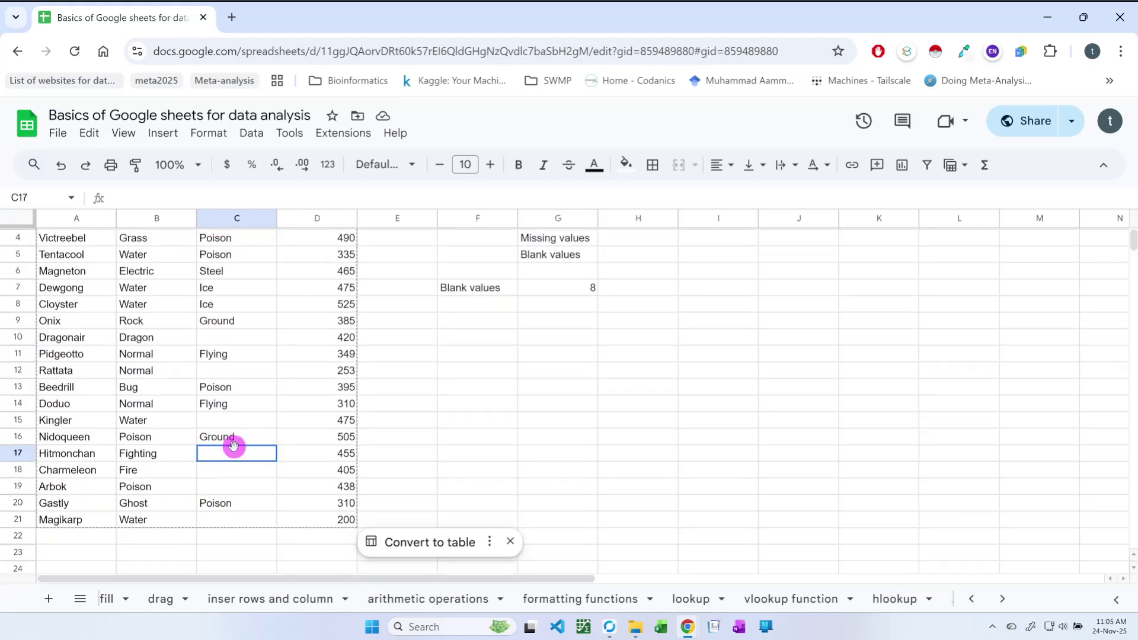
pyautogui.click(232, 422)
pyautogui.click(227, 373)
pyautogui.click(230, 339)
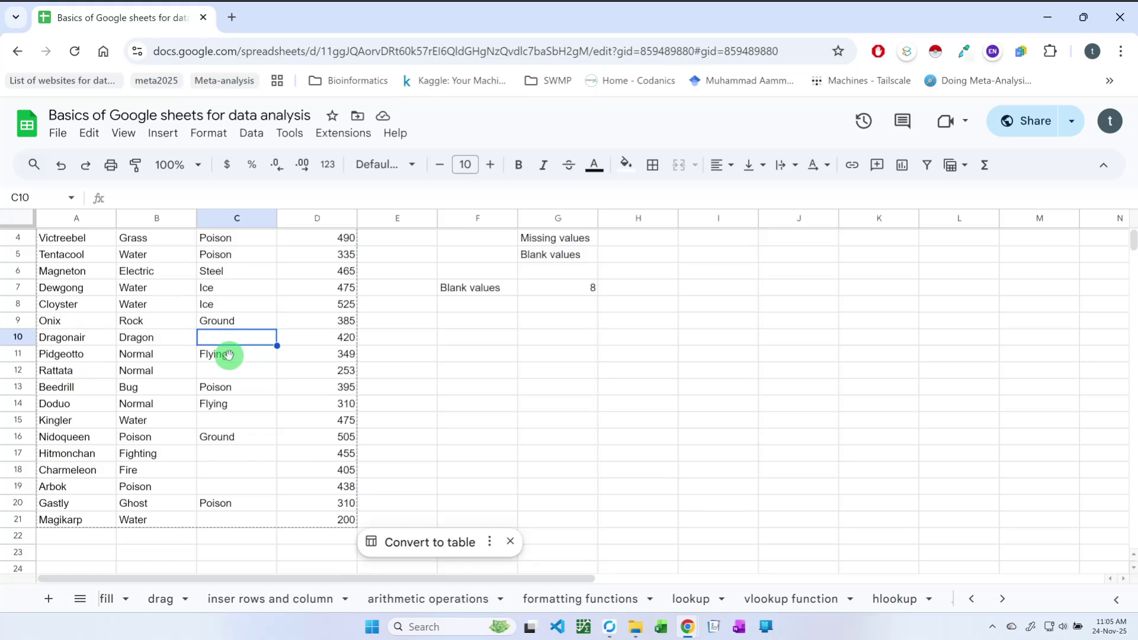
pyautogui.scroll(1, 231, 333)
pyautogui.click(229, 253)
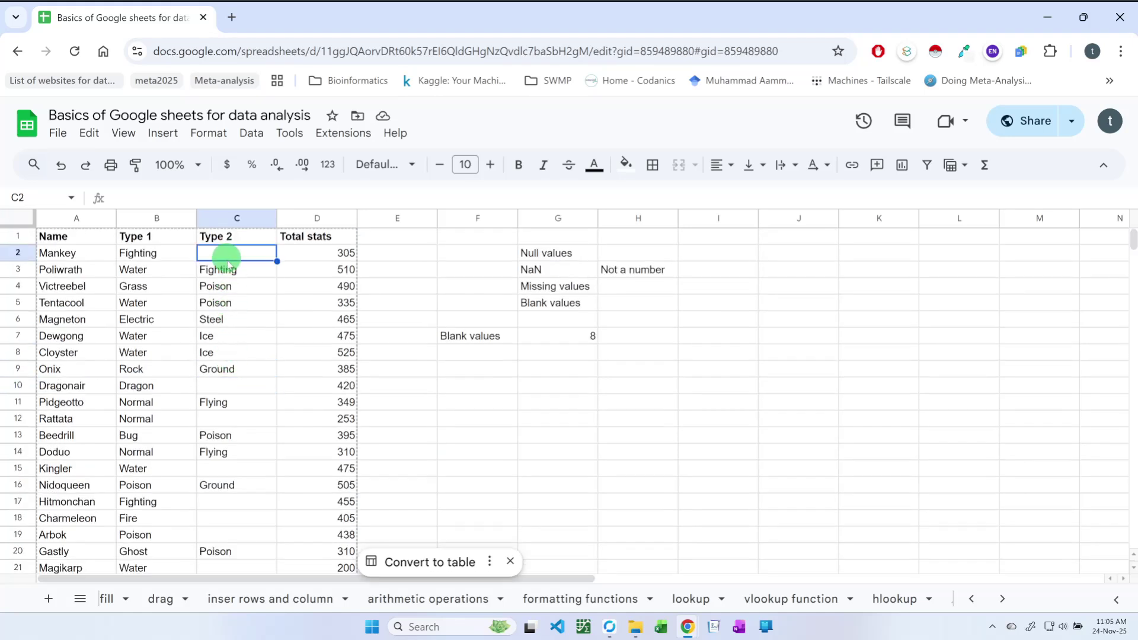
# Step: Make the "Blank values" label and its count in F7:G7 bold
pyautogui.click(553, 334)
pyautogui.moveTo(510, 345); pyautogui.dragTo(596, 341)
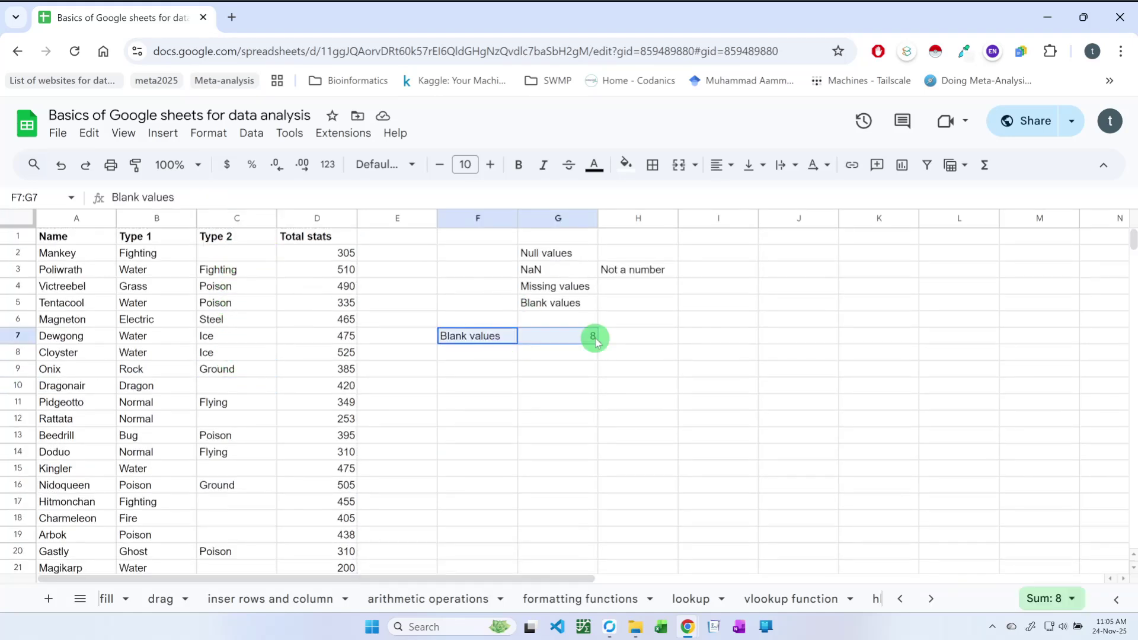
pyautogui.hotkey('ctrl', 'b')
pyautogui.click(522, 385)
# Step: Extend the range of the COUNTBLANK formula in G7 to C2:C22, one row past the table
pyautogui.click(263, 265)
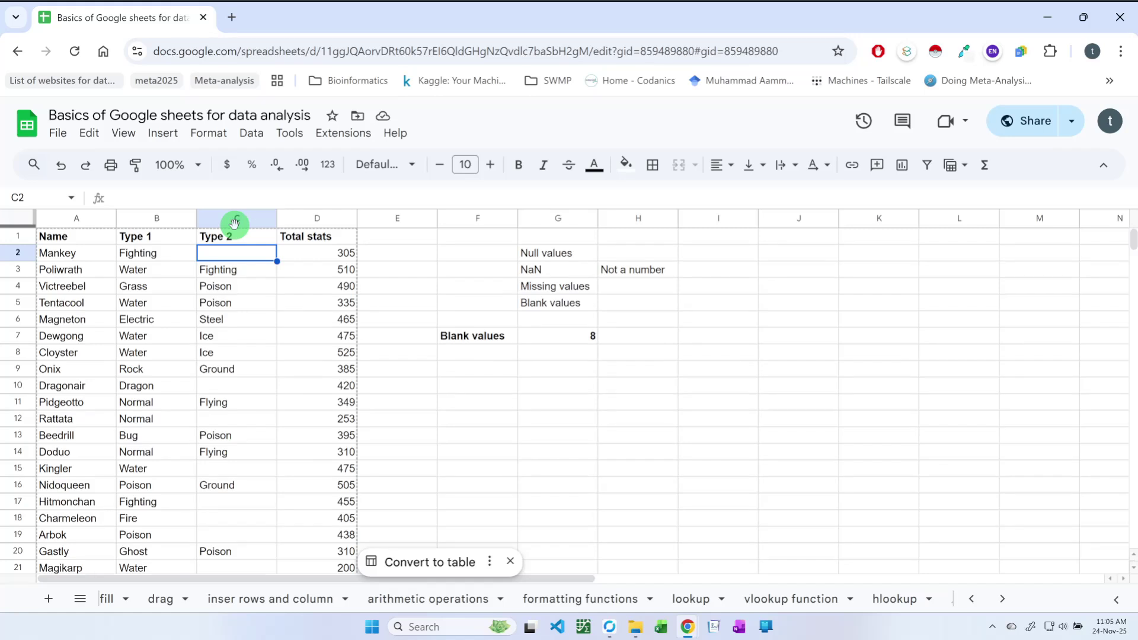
pyautogui.doubleClick(592, 336)
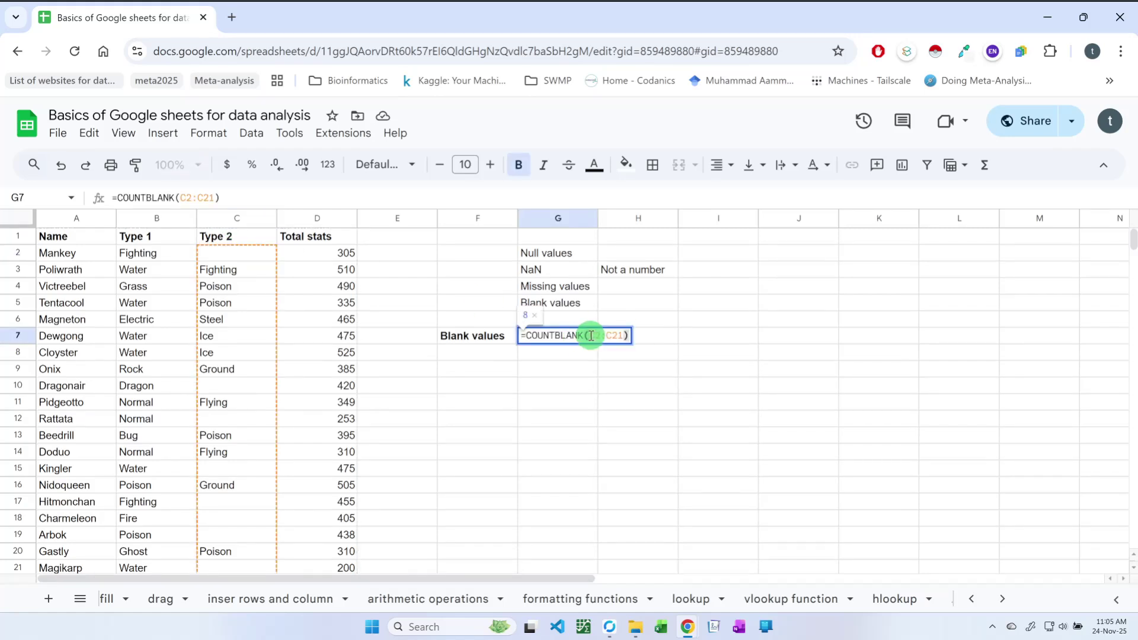
pyautogui.scroll(-5, 344, 451)
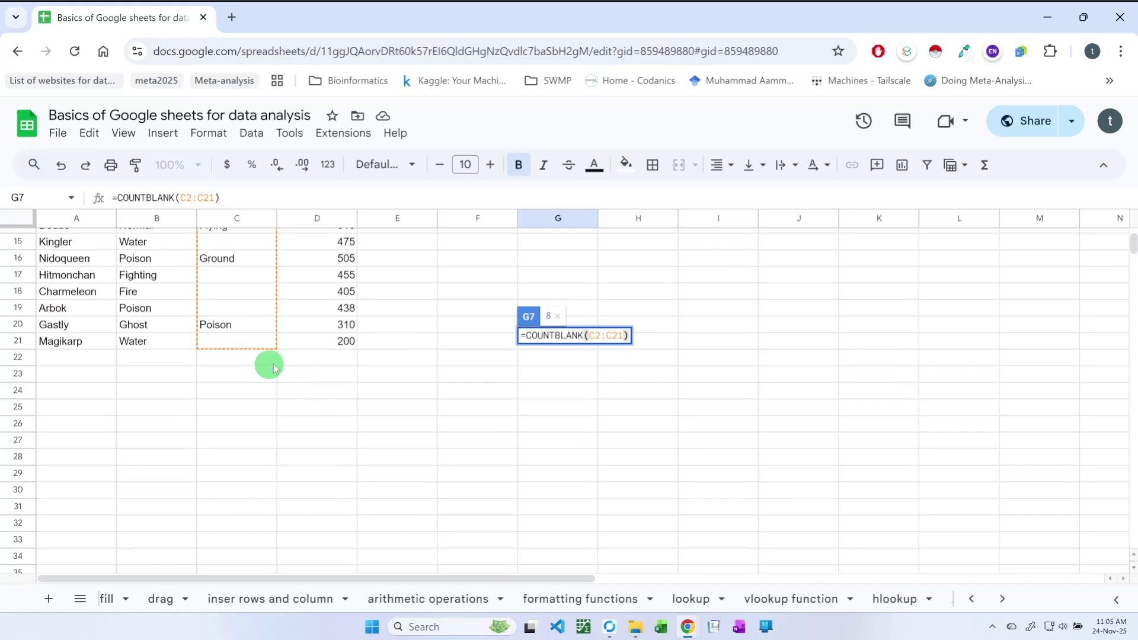
pyautogui.click(624, 336)
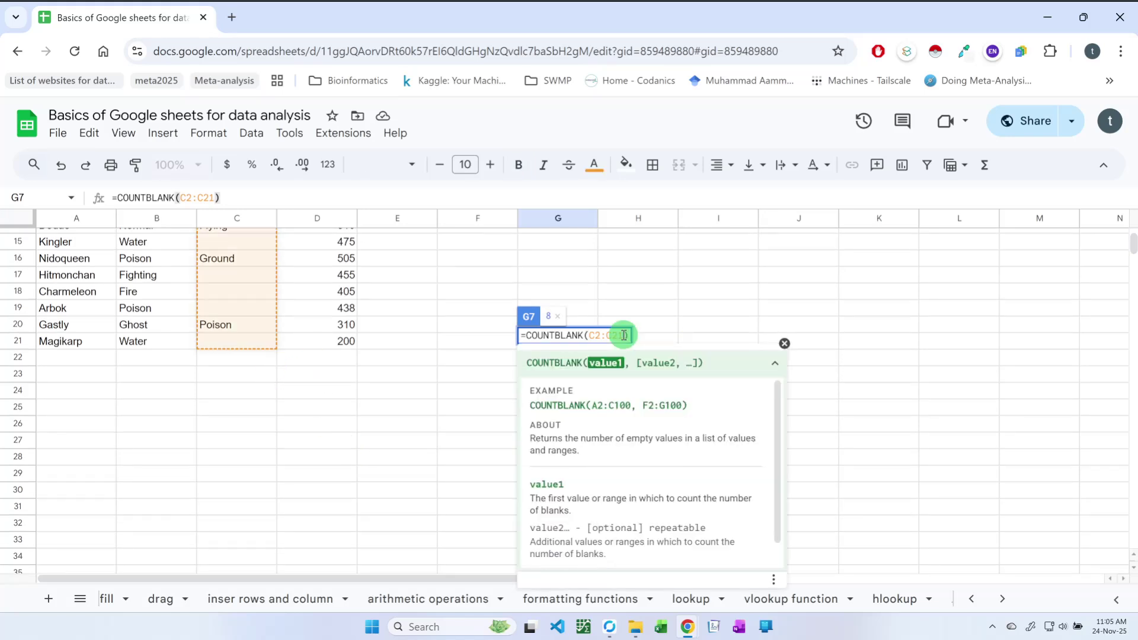
pyautogui.press('BackSpace')
pyautogui.write('2')
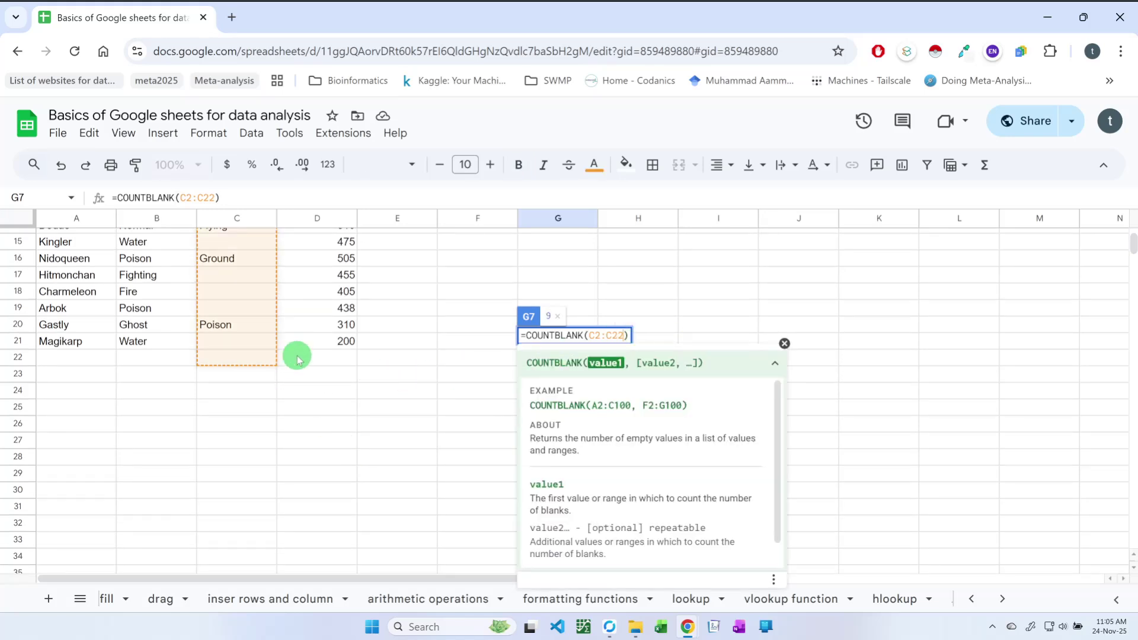
pyautogui.press('Return')
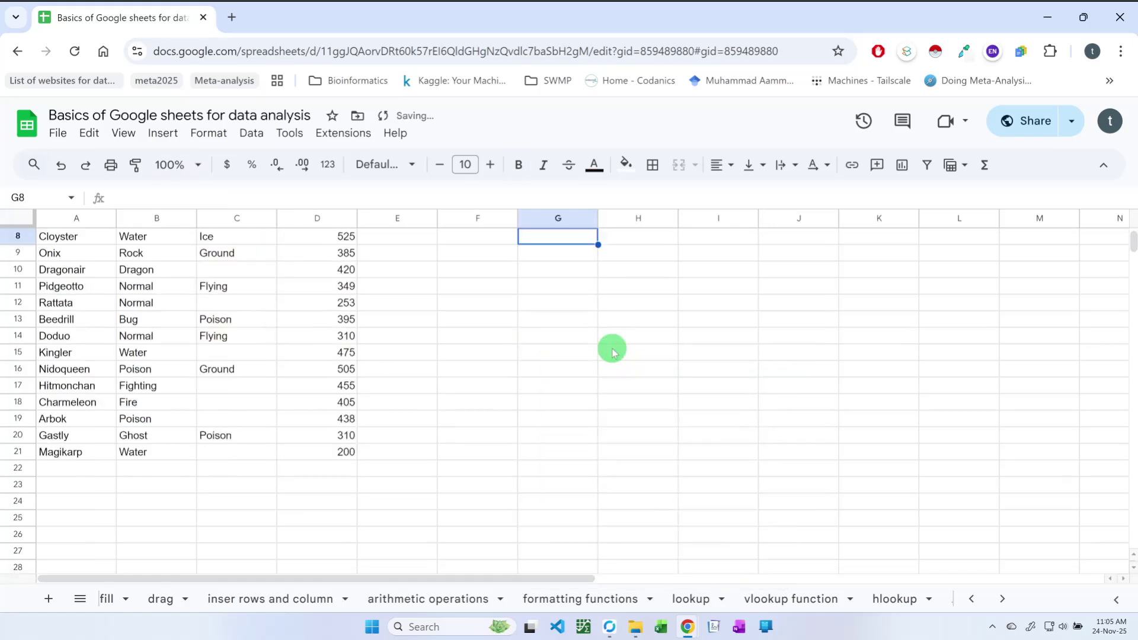
# Step: Set the range of the COUNTBLANK formula in G7 back to C2:C21
pyautogui.scroll(2, 611, 356)
pyautogui.click(589, 333)
pyautogui.doubleClick(587, 336)
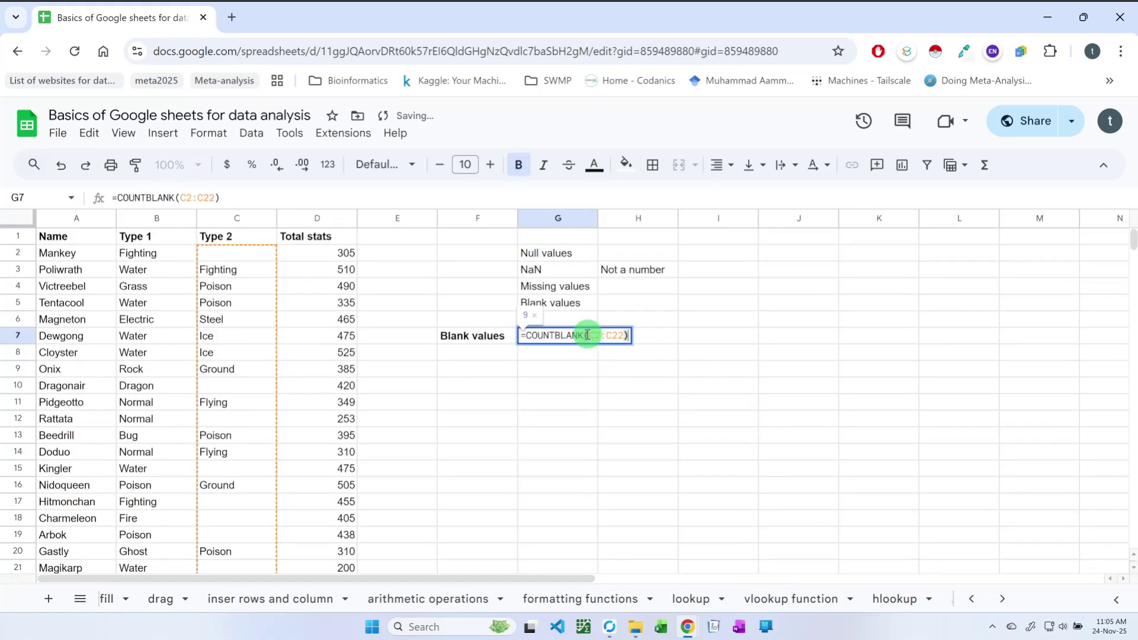
pyautogui.click(213, 198)
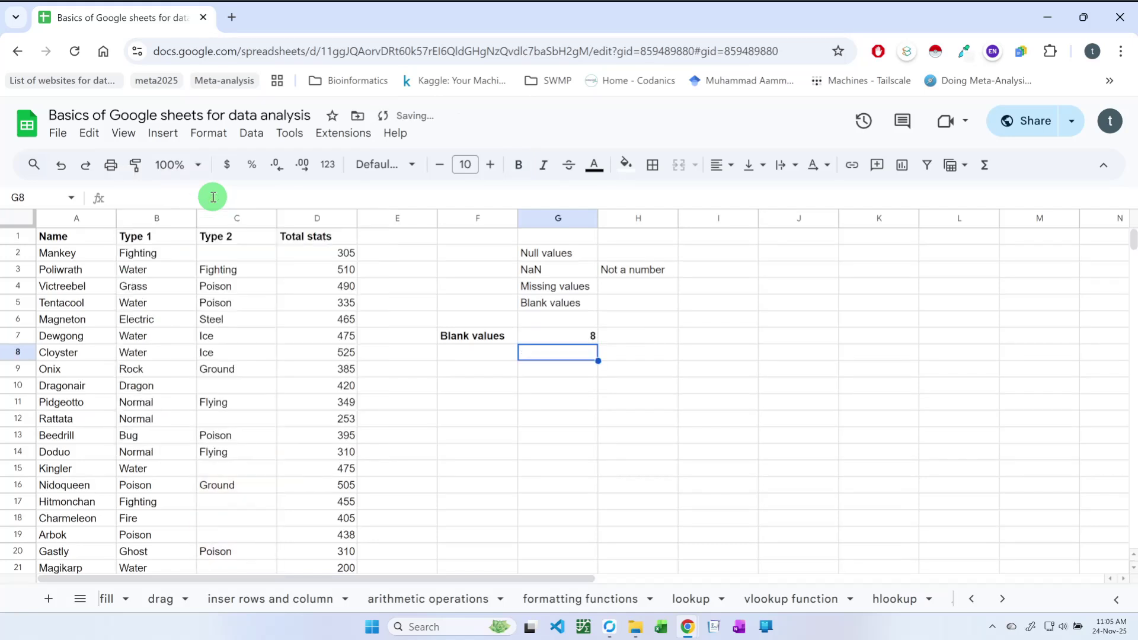
pyautogui.press('Return')
# Step: Compare the bold blank count in F7:G7 with the Type 2 column C1:C21 by selecting each range
pyautogui.moveTo(447, 335); pyautogui.dragTo(543, 337)
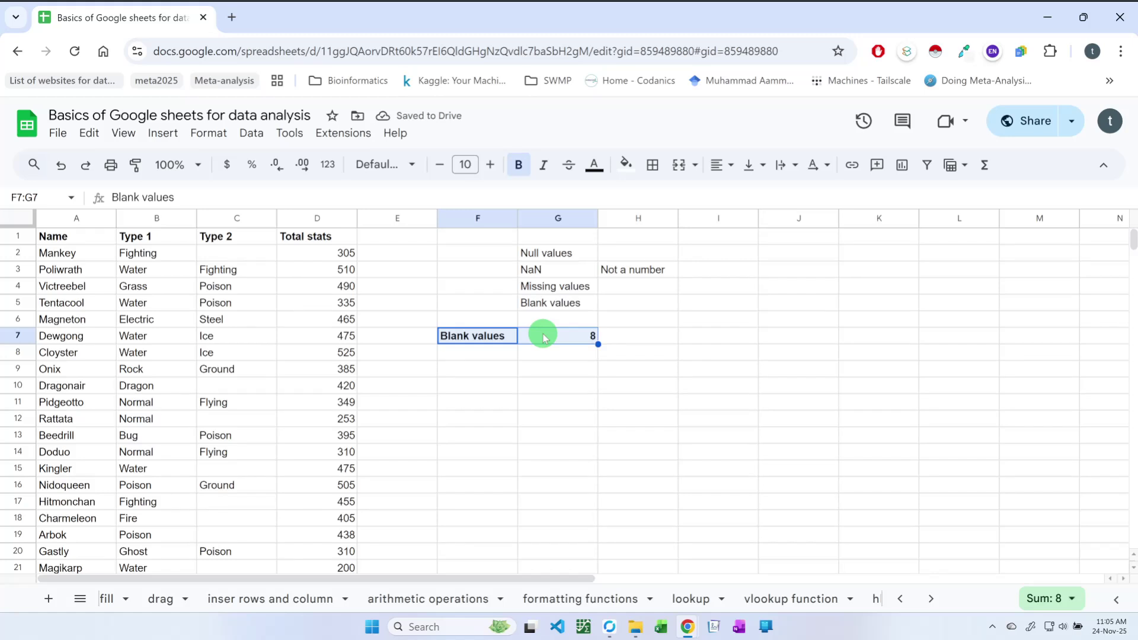
pyautogui.moveTo(214, 236); pyautogui.dragTo(243, 495)
pyautogui.rightClick(244, 495)
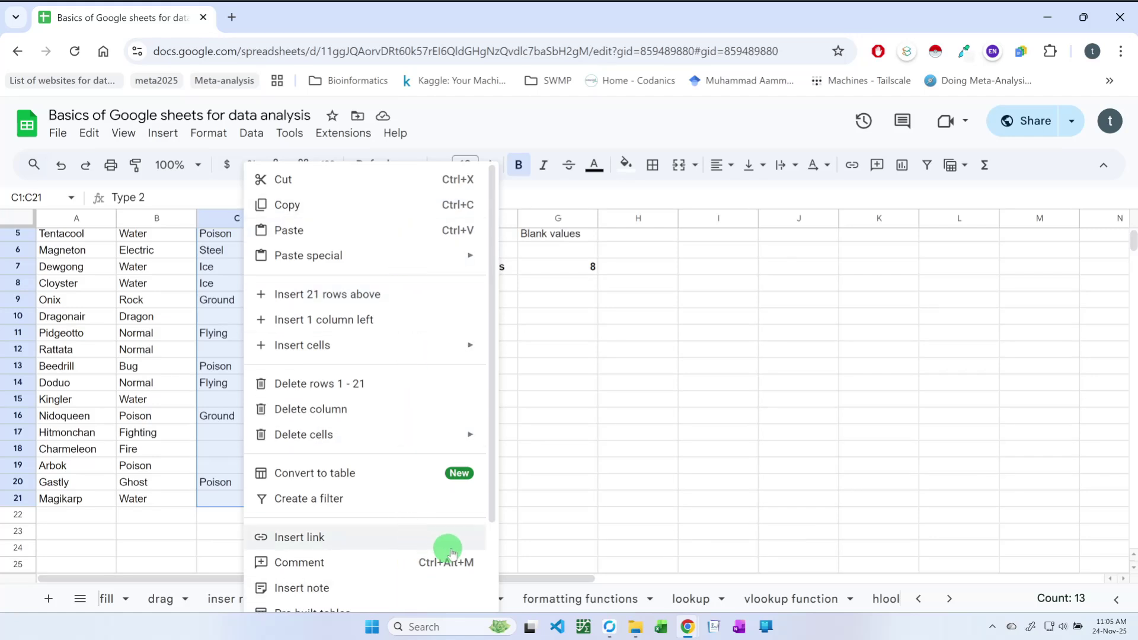
pyautogui.click(600, 522)
pyautogui.scroll(2, 581, 451)
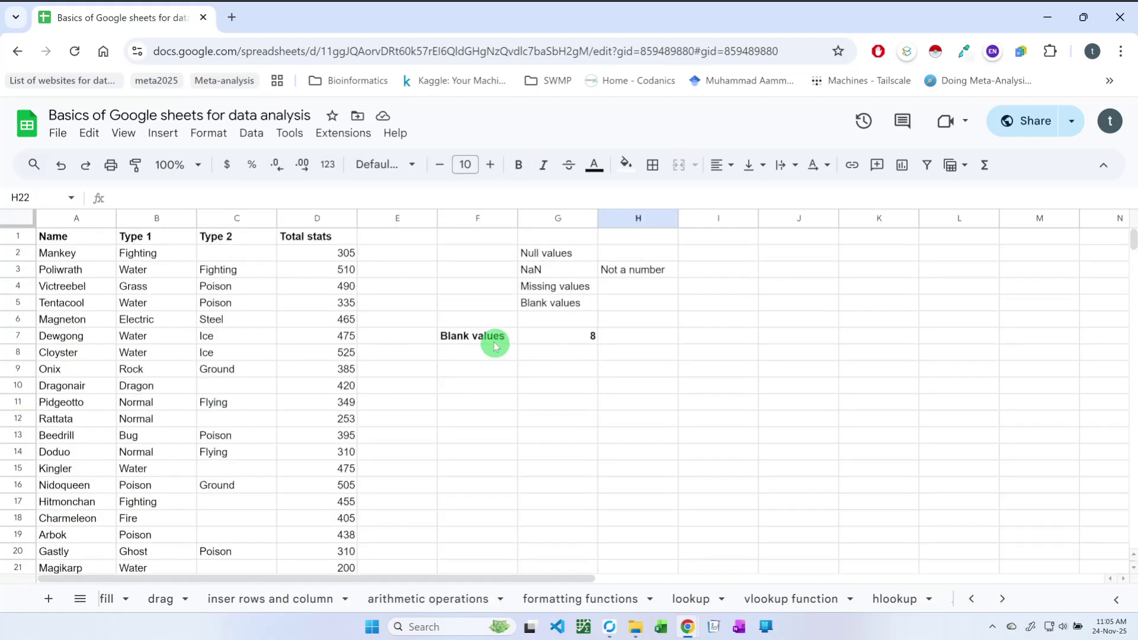
pyautogui.moveTo(490, 338); pyautogui.dragTo(549, 336)
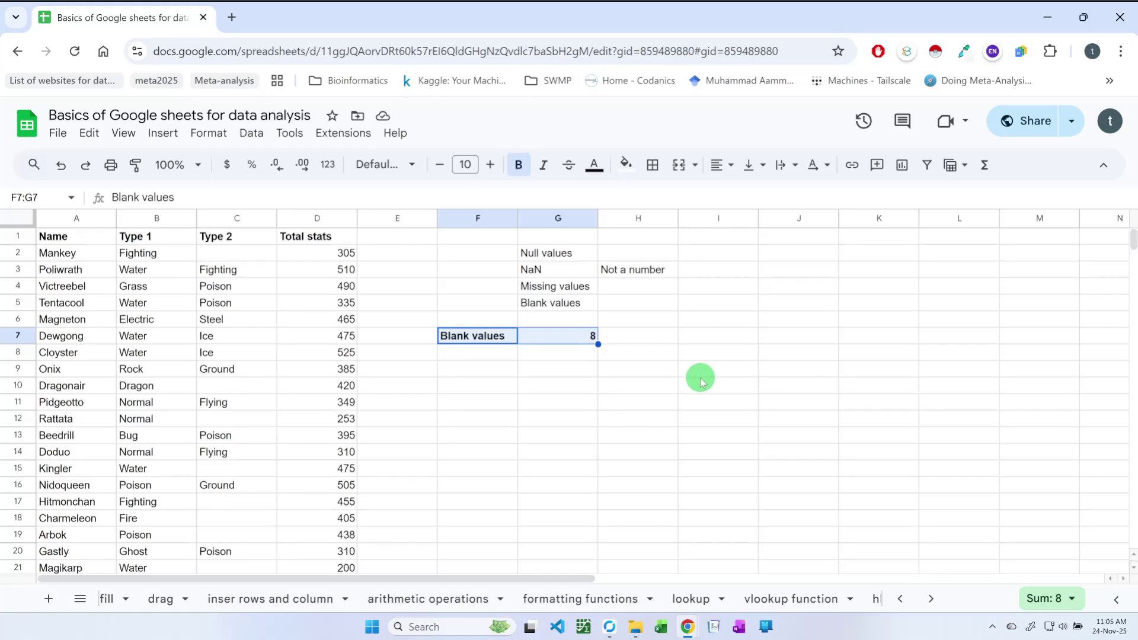